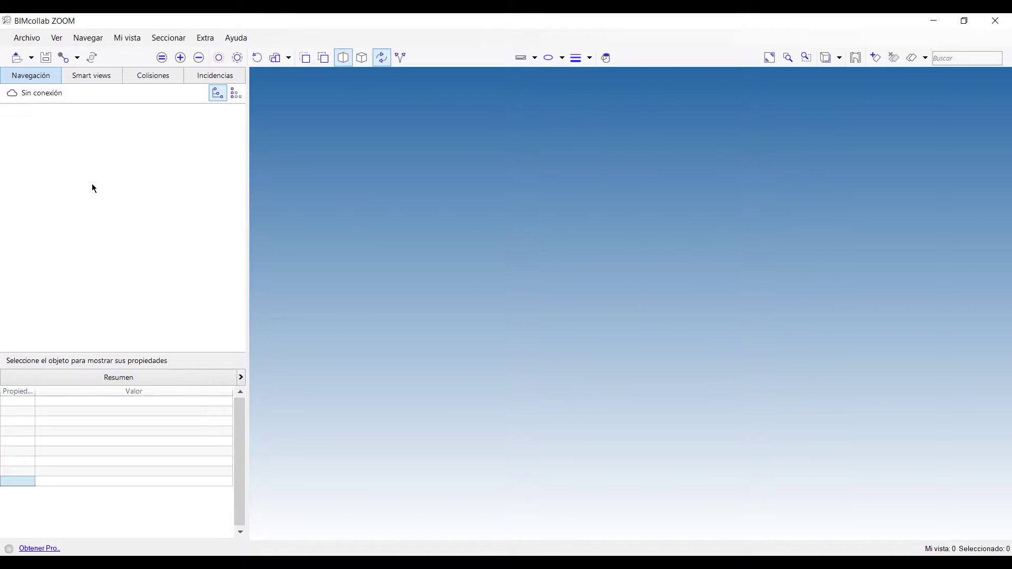
- Look through the local smart view sets, the clash rules and the issue list with its BCF options
{"action": "left_click", "coordinate": [100, 81]}
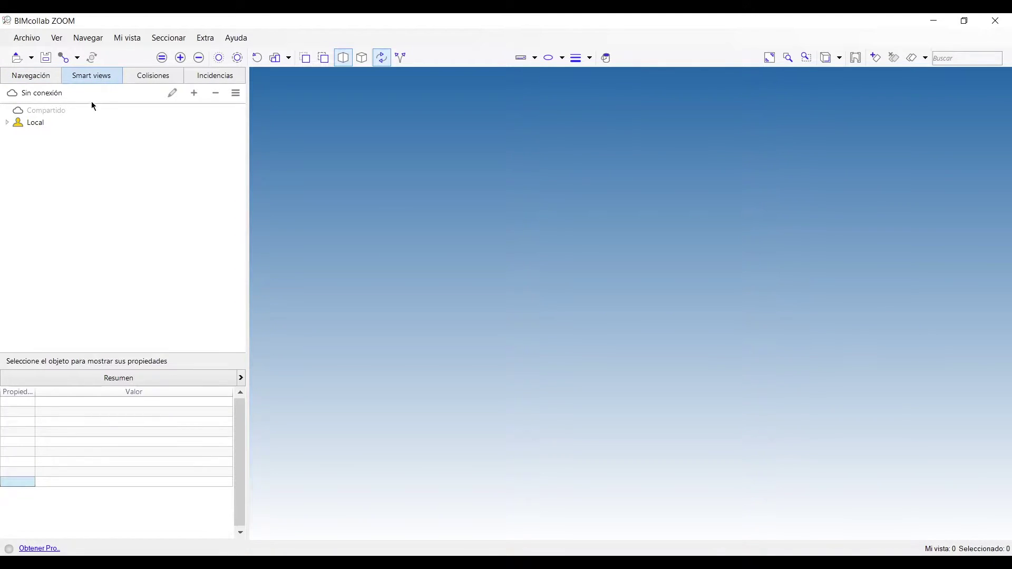
{"action": "left_click", "coordinate": [7, 123]}
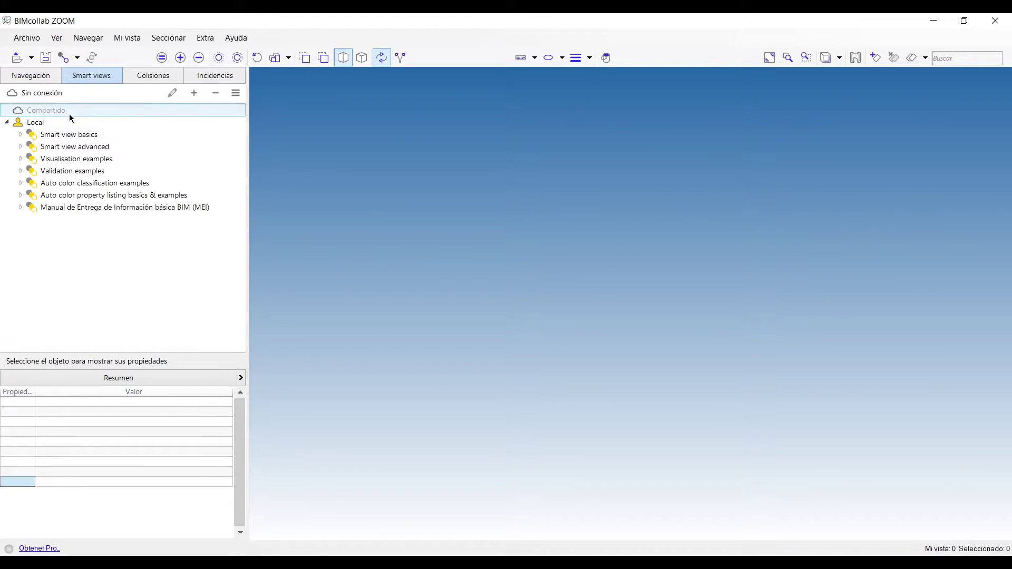
{"action": "left_click", "coordinate": [158, 78]}
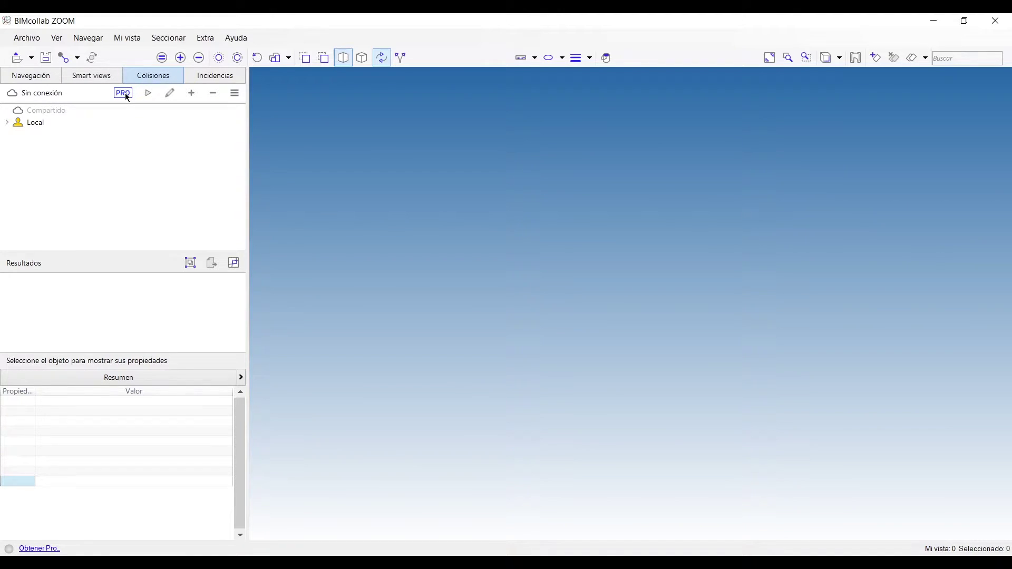
{"action": "left_click", "coordinate": [222, 78]}
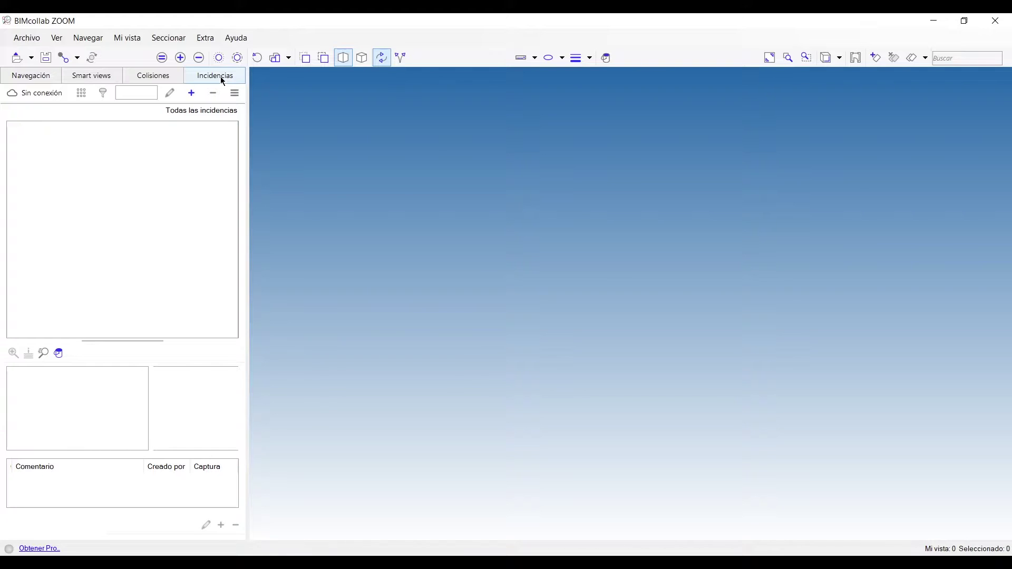
{"action": "left_click", "coordinate": [235, 94]}
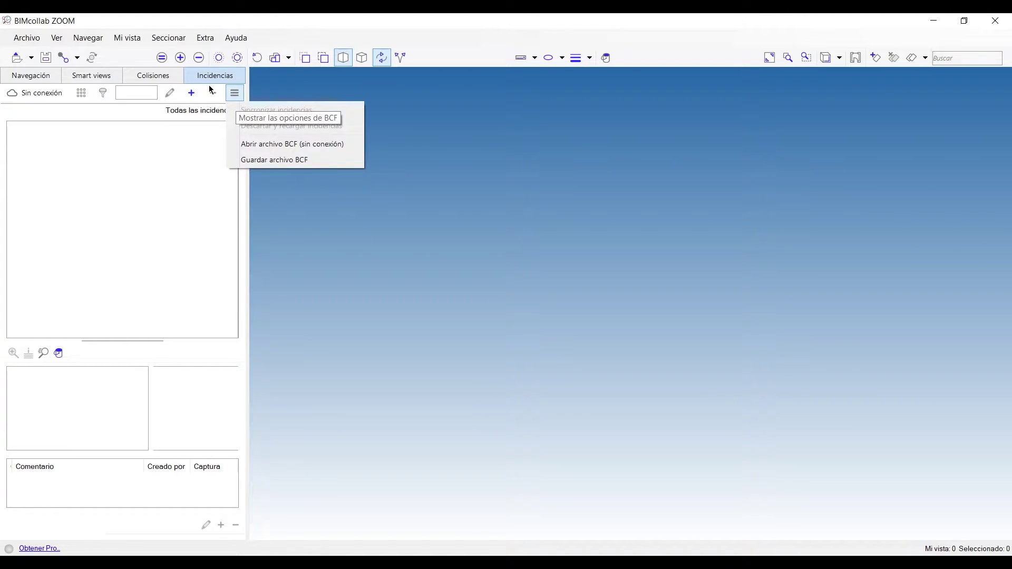
{"action": "left_click", "coordinate": [34, 81]}
{"action": "left_click", "coordinate": [33, 80]}
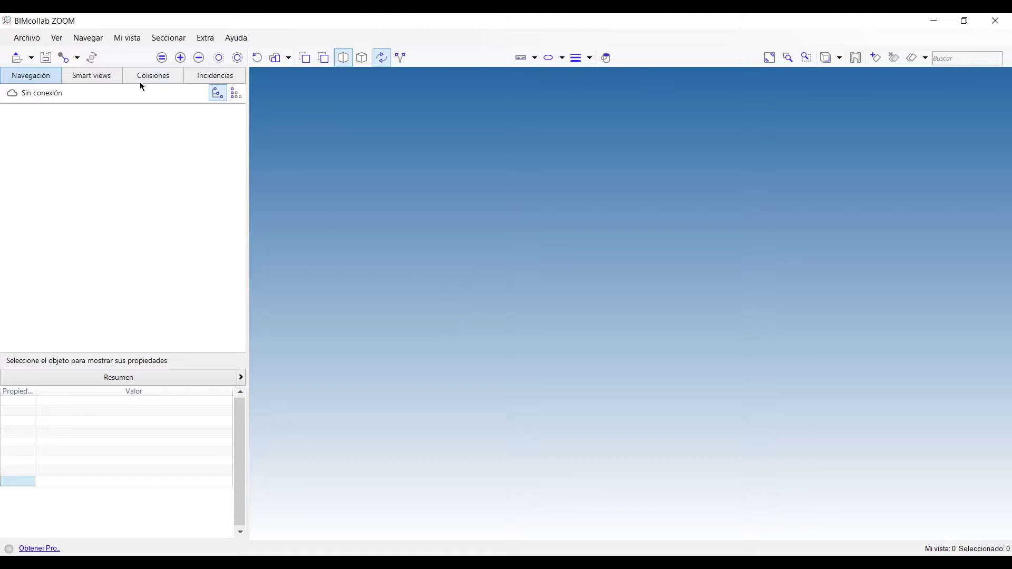
- Open the recently used REV-MEI project
{"action": "left_click", "coordinate": [32, 42]}
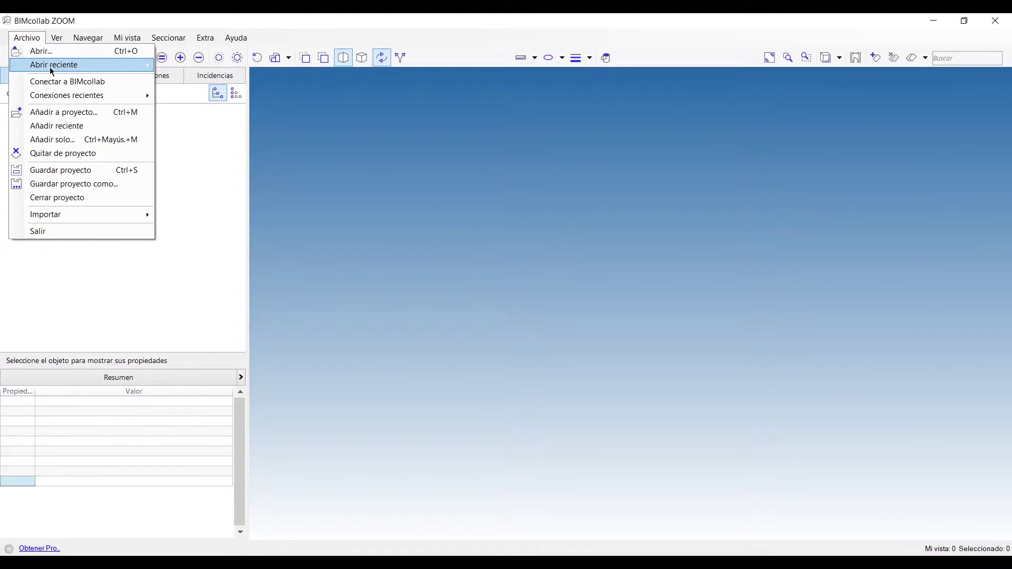
{"action": "mouse_move", "coordinate": [77, 68]}
{"action": "left_click", "coordinate": [271, 65]}
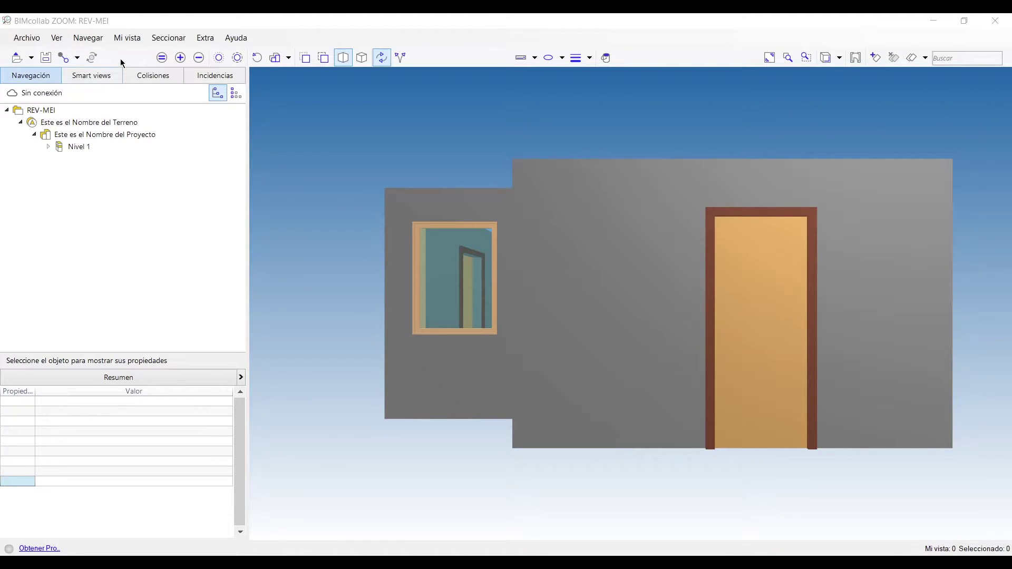
{"action": "left_click", "coordinate": [30, 61]}
{"action": "left_click", "coordinate": [142, 56]}
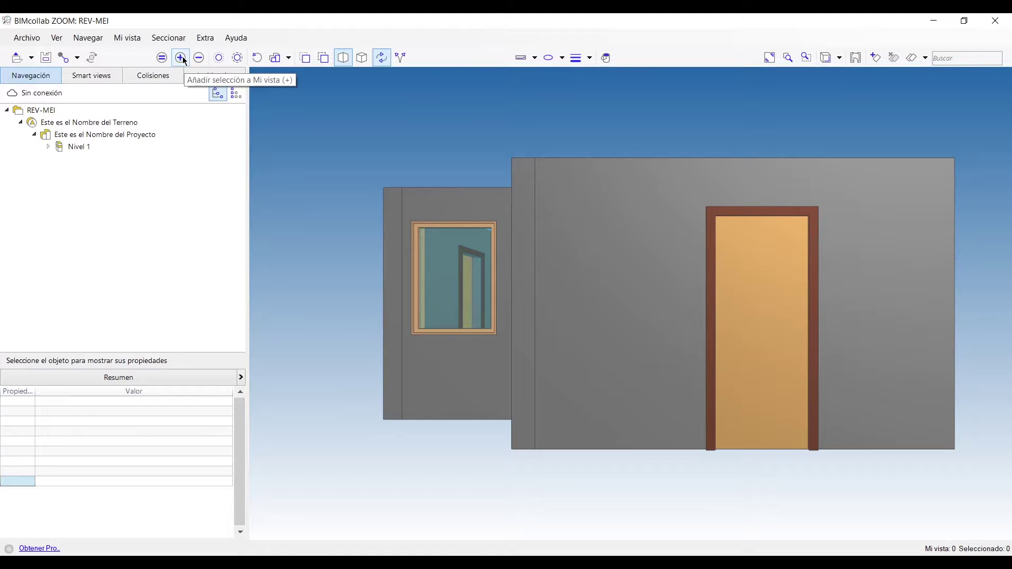
{"action": "left_click", "coordinate": [256, 61]}
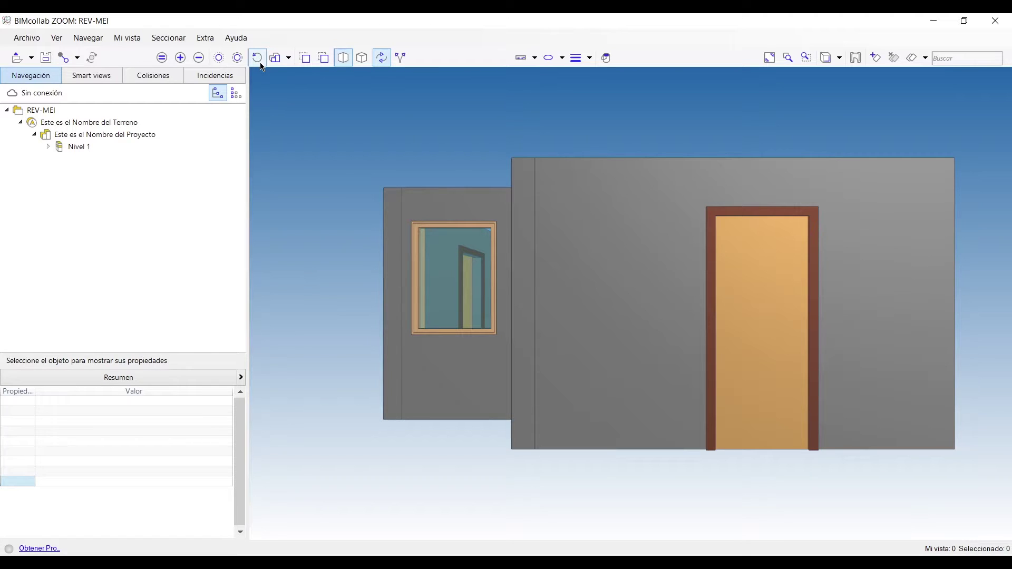
- Hide all doors in the model and show them again
{"action": "left_click", "coordinate": [290, 59]}
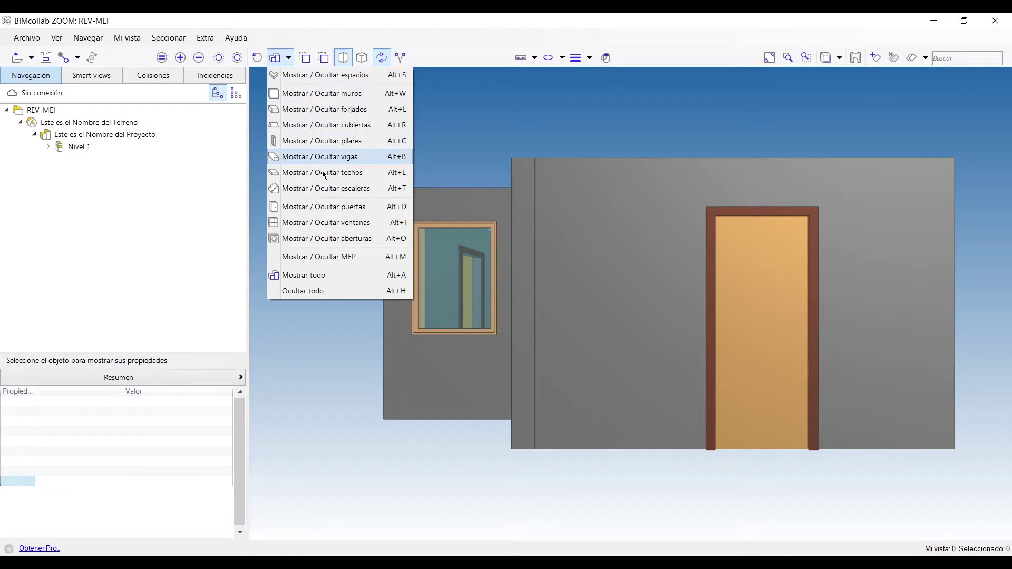
{"action": "left_click", "coordinate": [339, 213]}
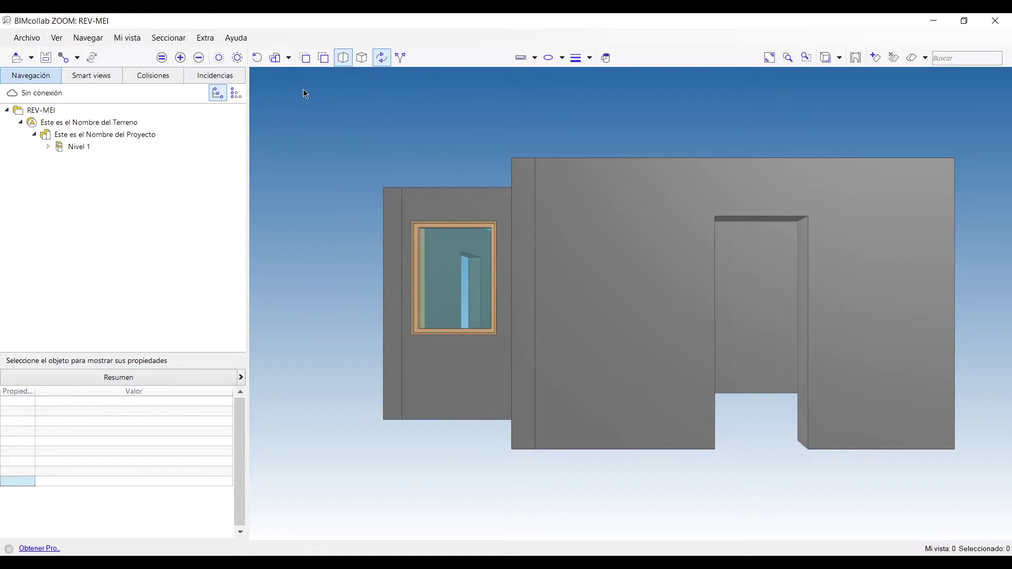
{"action": "left_click", "coordinate": [288, 60]}
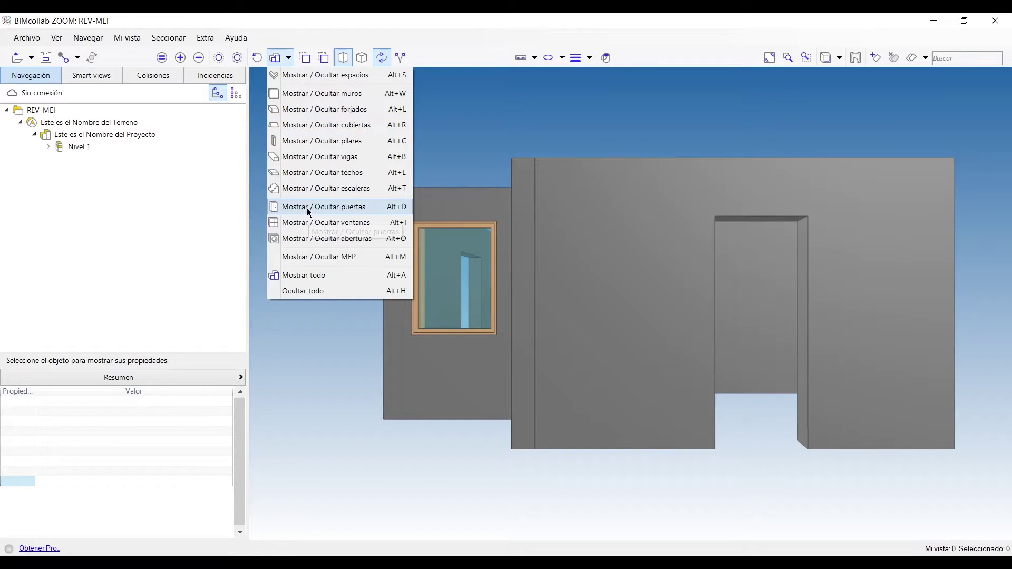
{"action": "left_click", "coordinate": [404, 213]}
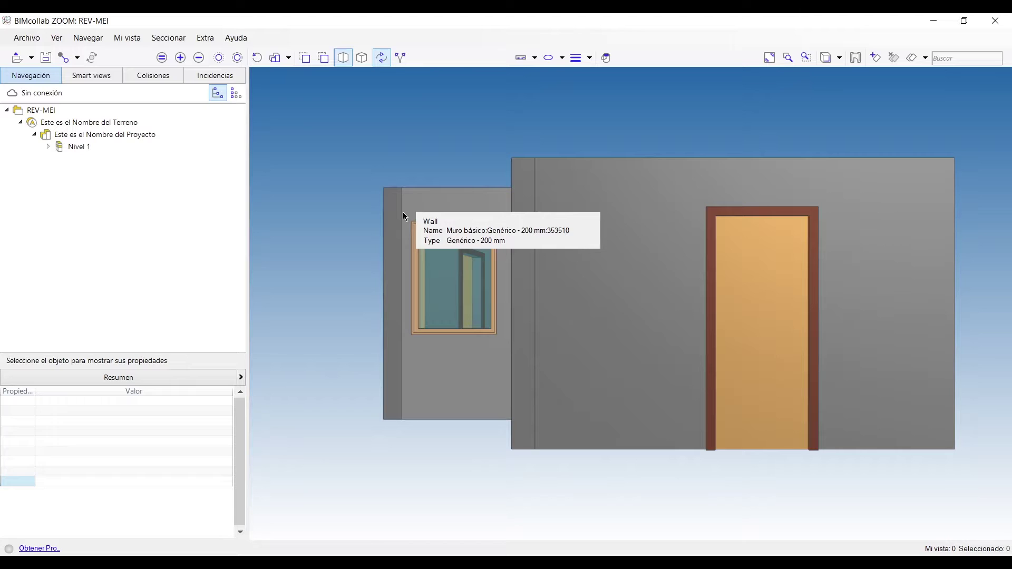
- Hide every object in the model and show everything again
{"action": "left_click", "coordinate": [287, 61]}
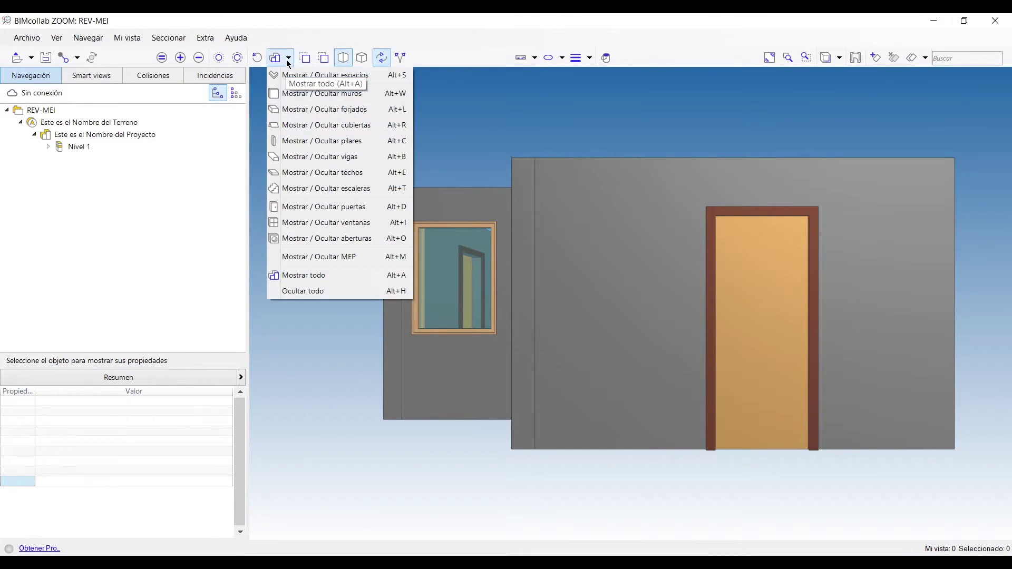
{"action": "left_click", "coordinate": [318, 292]}
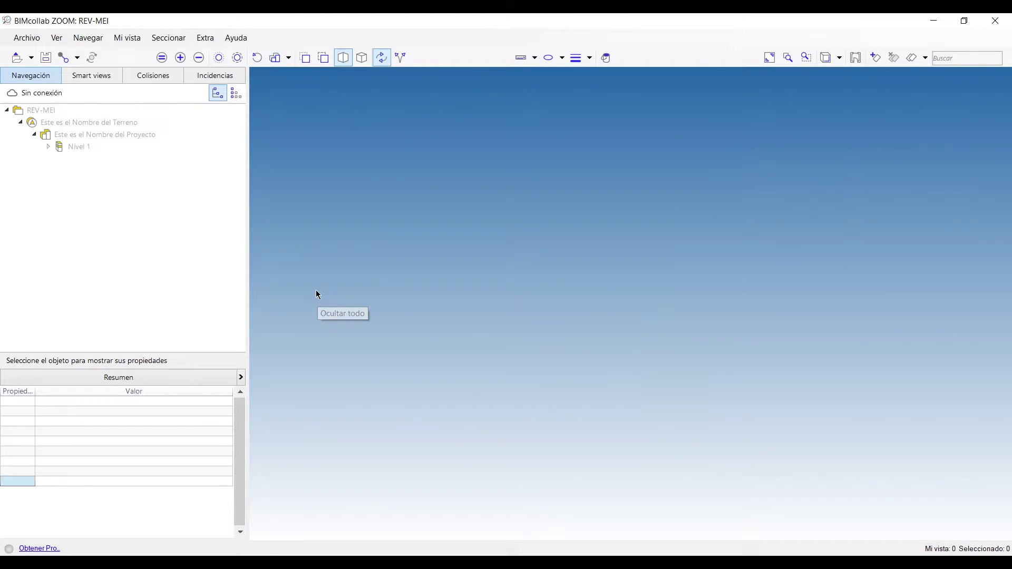
{"action": "left_click", "coordinate": [289, 62]}
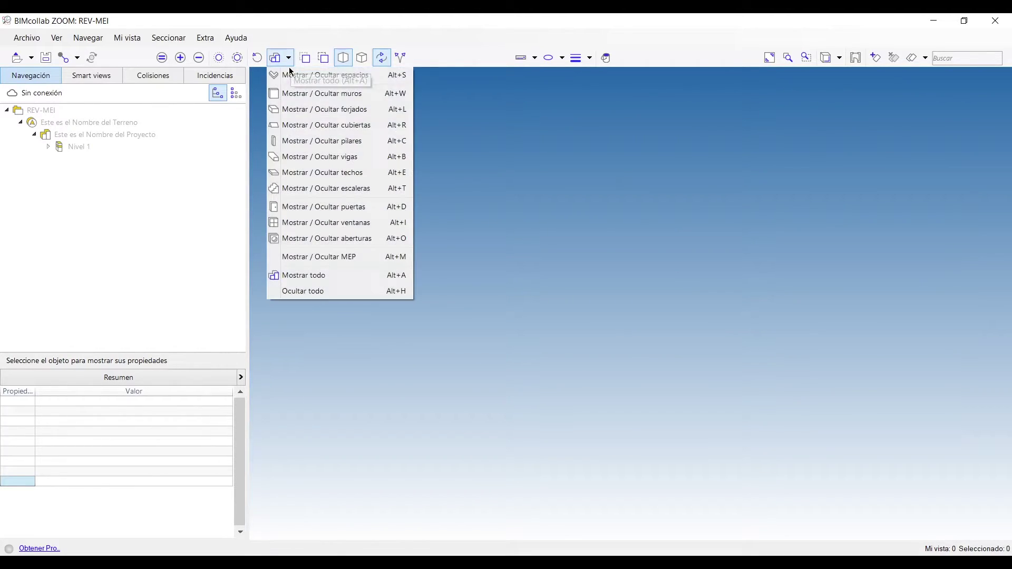
{"action": "left_click", "coordinate": [300, 273]}
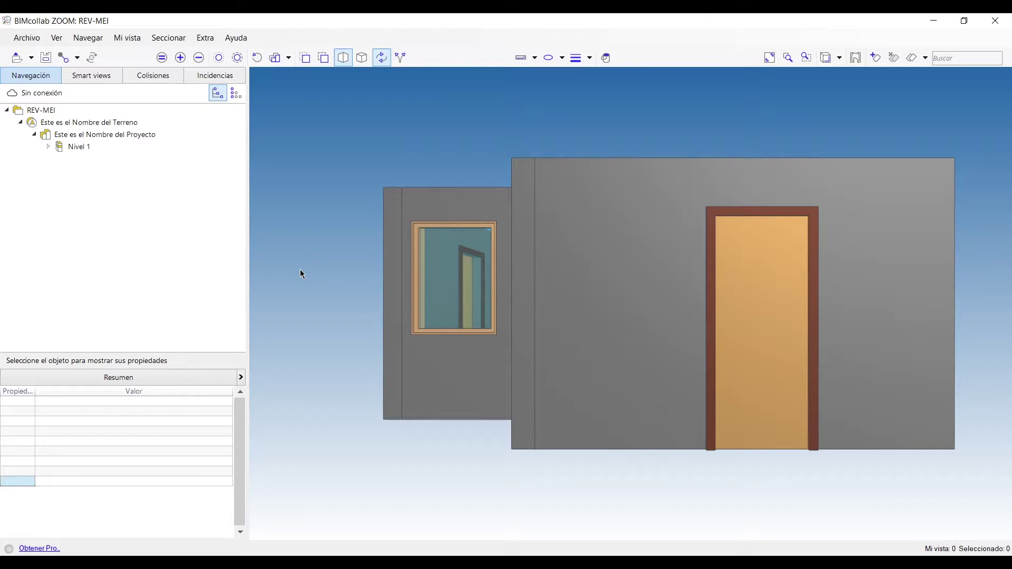
- Add a dimension across the inside of the room with the partition stub, between its two opposite walls
{"action": "left_click_drag", "start_coordinate": [434, 119], "coordinate": [709, 368]}
{"action": "mouse_move", "coordinate": [866, 290]}
{"action": "left_mouse_down"}
{"action": "mouse_move", "coordinate": [864, 317]}
{"action": "mouse_move", "coordinate": [793, 332]}
{"action": "mouse_move", "coordinate": [867, 309]}
{"action": "left_mouse_up"}
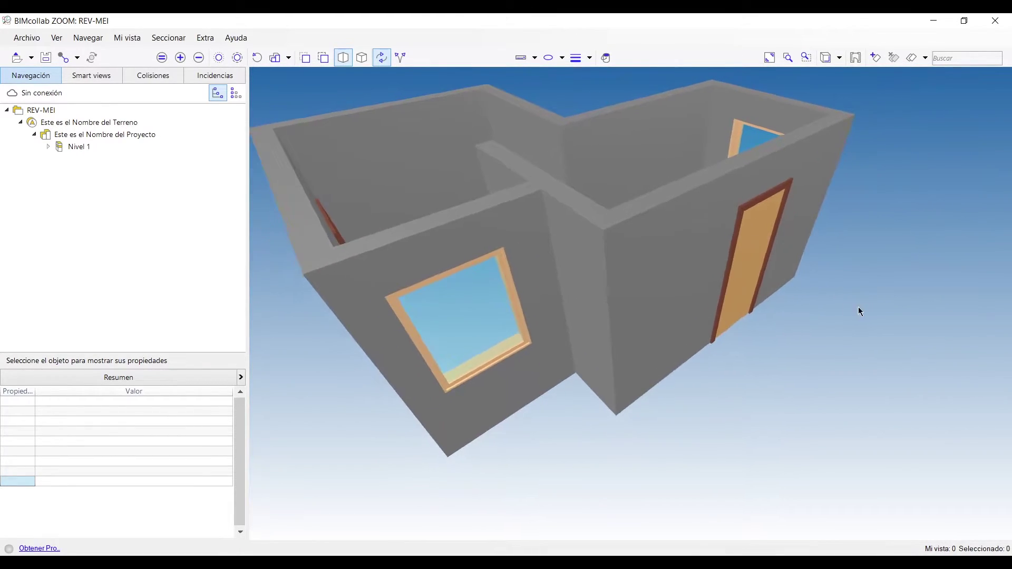
{"action": "left_click_drag", "start_coordinate": [648, 219], "coordinate": [716, 270]}
{"action": "left_click_drag", "start_coordinate": [631, 121], "coordinate": [614, 184]}
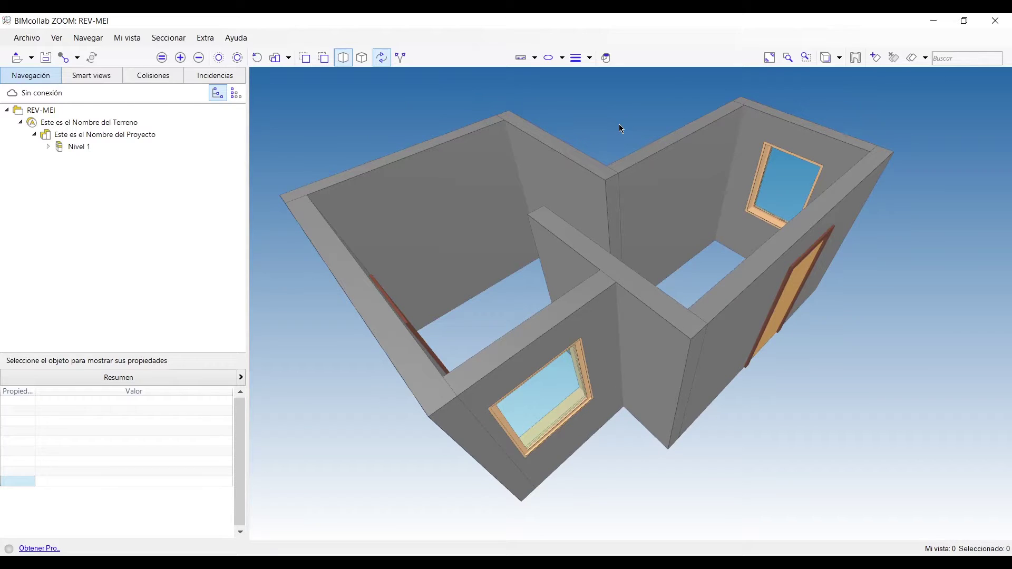
{"action": "scroll", "coordinate": [619, 114], "scroll_direction": "down", "scroll_amount": 5}
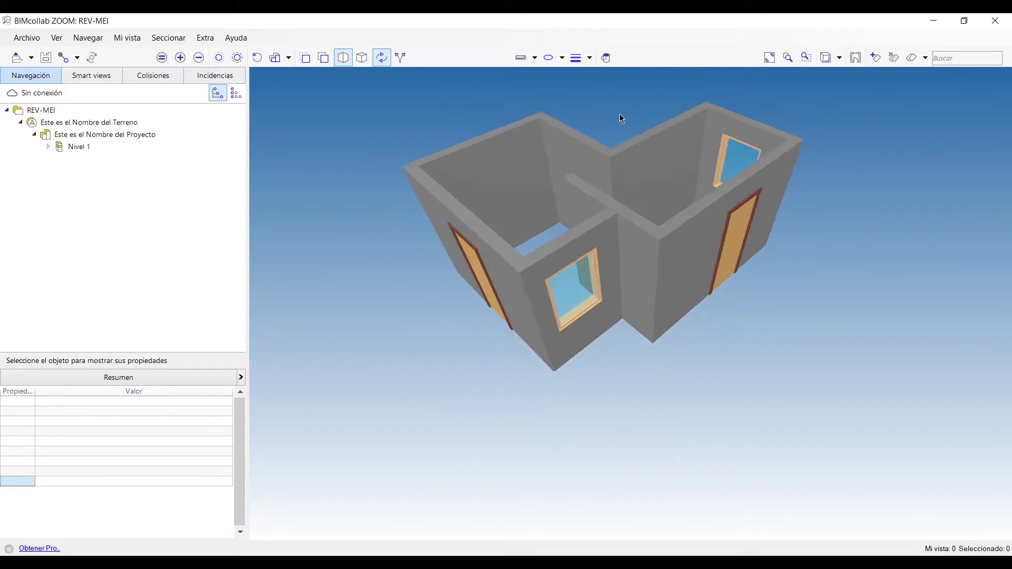
{"action": "middle_click_drag", "start_coordinate": [610, 129], "coordinate": [608, 138]}
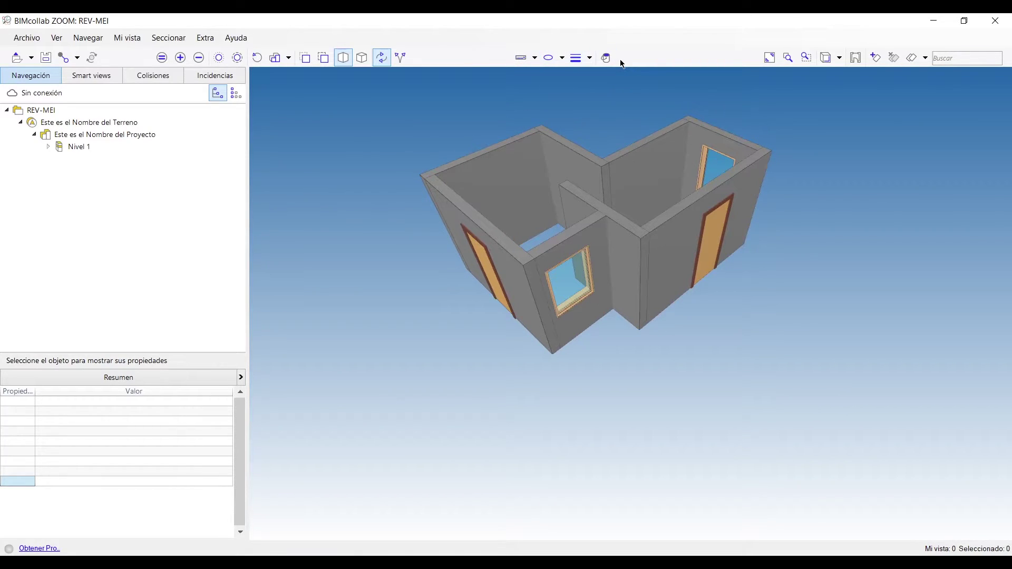
{"action": "left_click", "coordinate": [538, 58]}
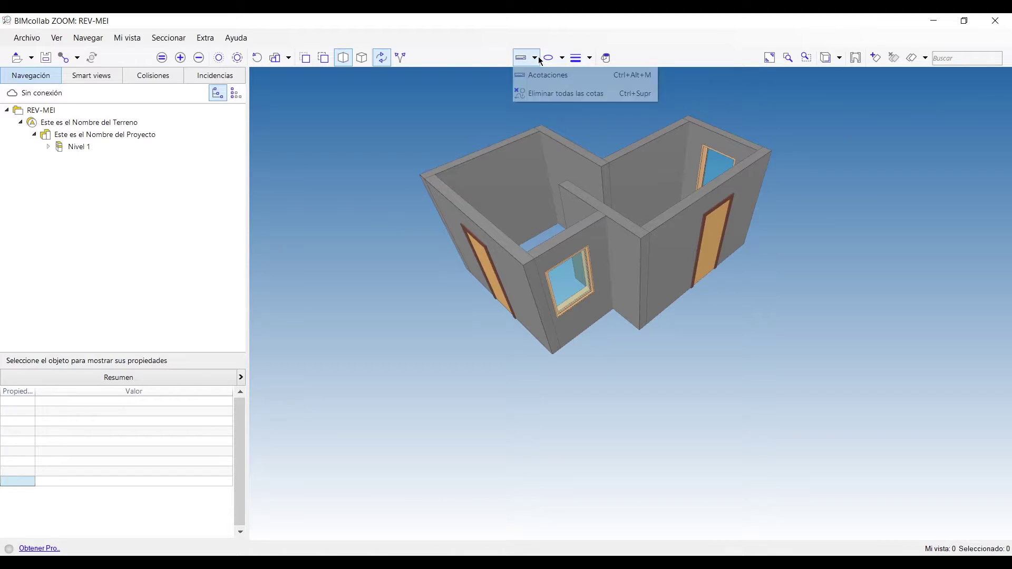
{"action": "left_click", "coordinate": [588, 76]}
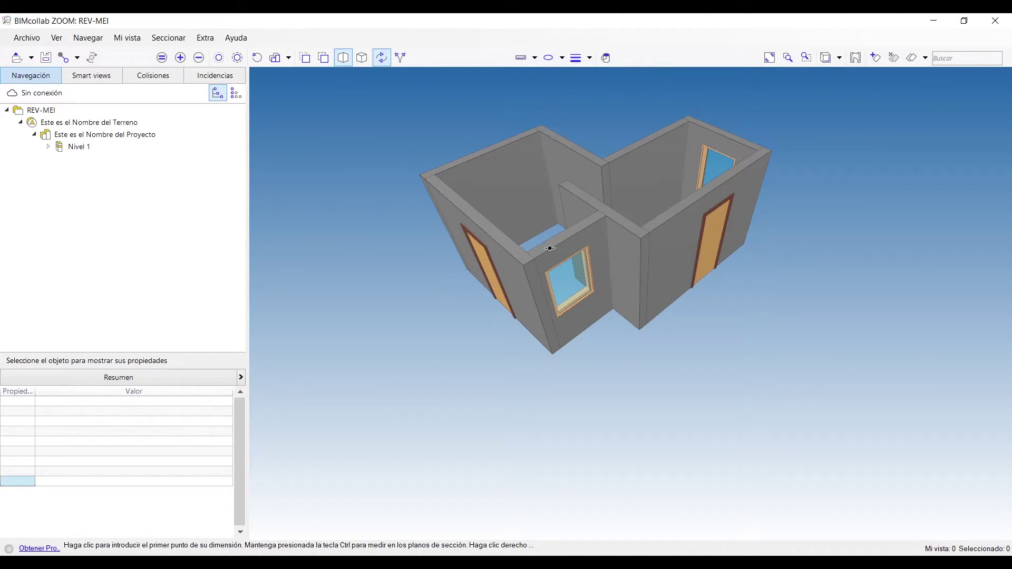
{"action": "left_click", "coordinate": [565, 153]}
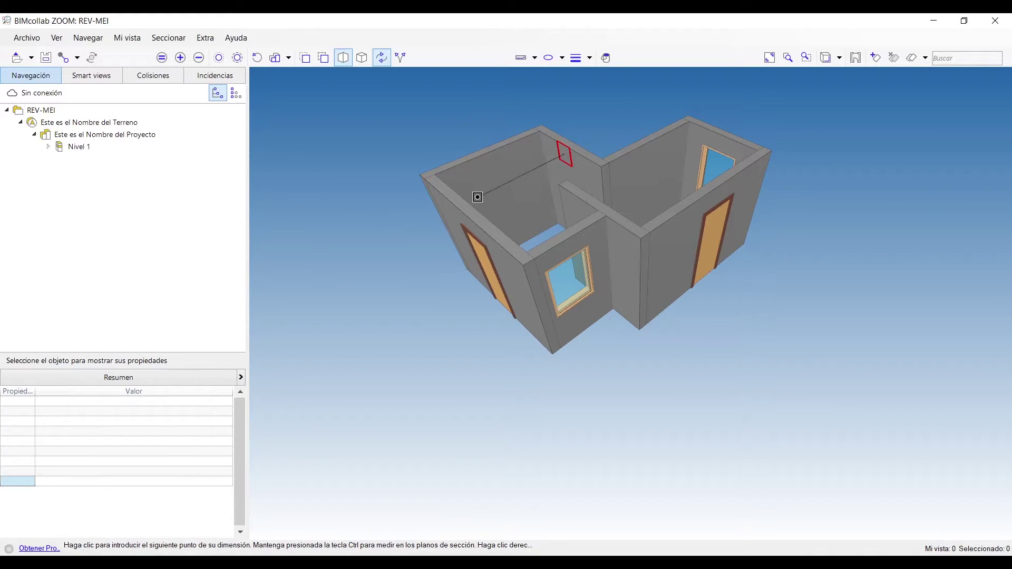
{"action": "left_click", "coordinate": [466, 207]}
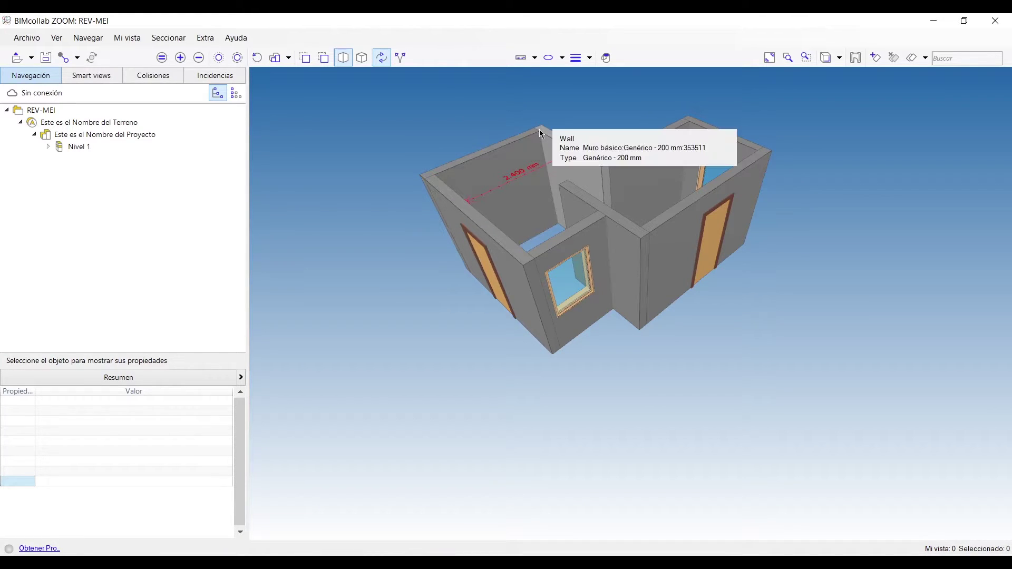
- Add a text annotation reading "Revisar Distancia" and place it in the empty space beside the dimensioned room
{"action": "left_click", "coordinate": [562, 59]}
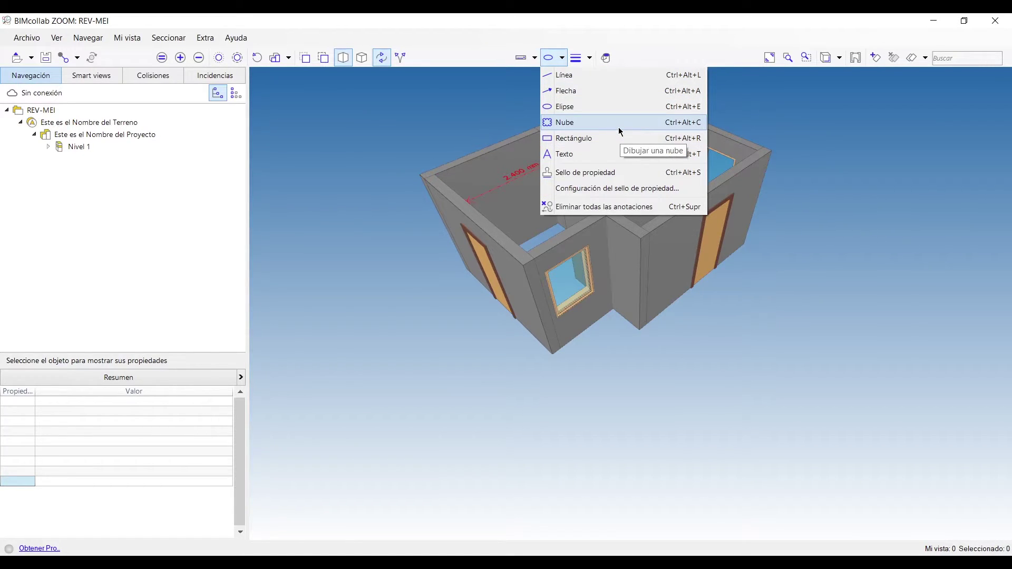
{"action": "left_click", "coordinate": [577, 154]}
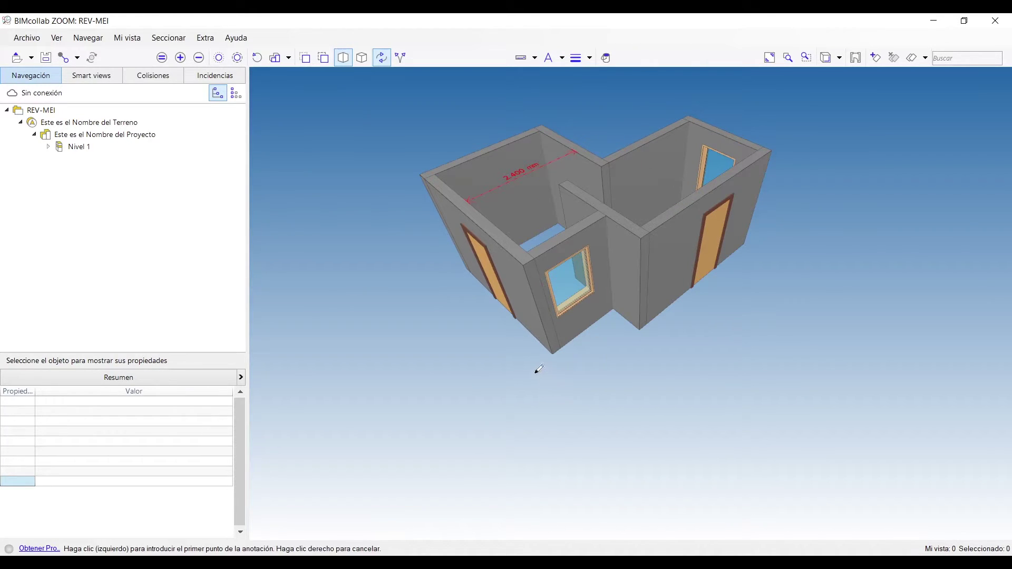
{"action": "left_click", "coordinate": [564, 100]}
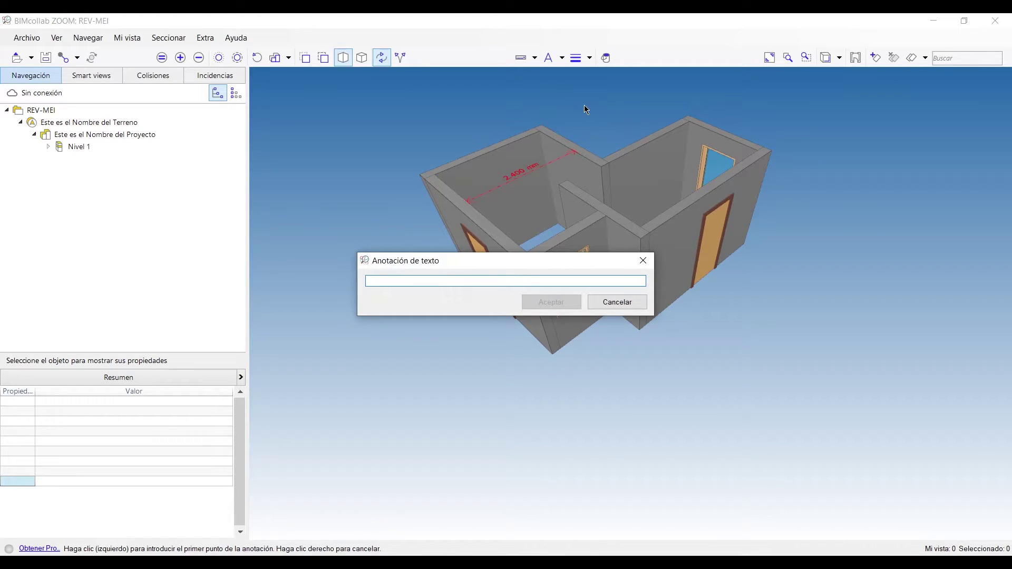
{"action": "type", "text": "Revisa"}
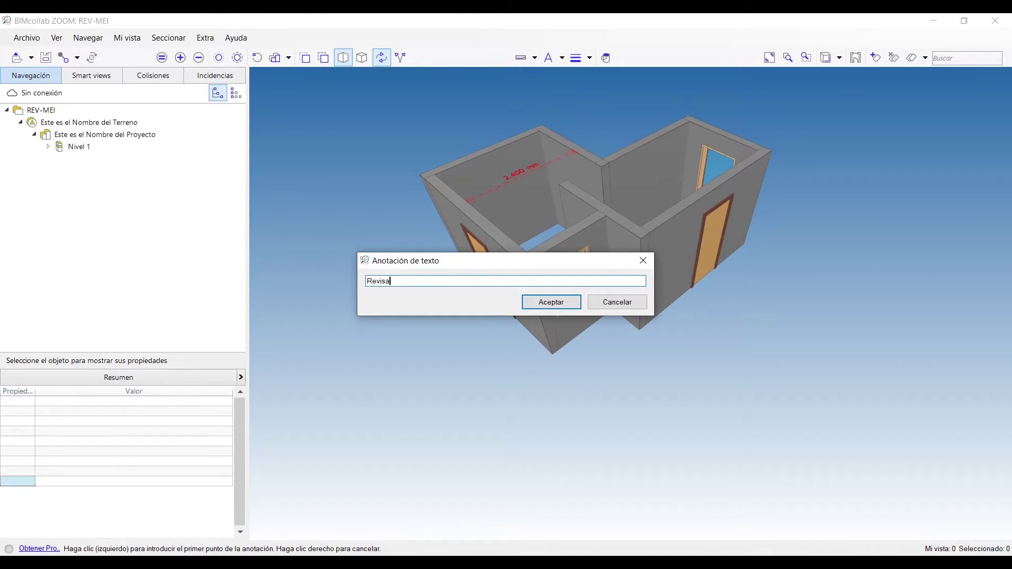
{"action": "type", "text": "r Distancia"}
{"action": "key", "text": "Return"}
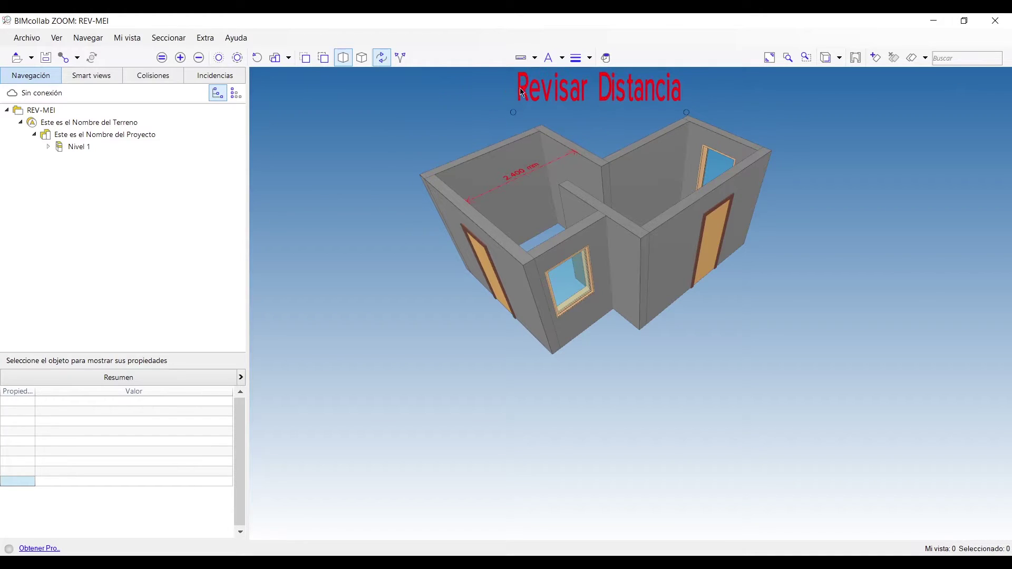
{"action": "left_click", "coordinate": [317, 129]}
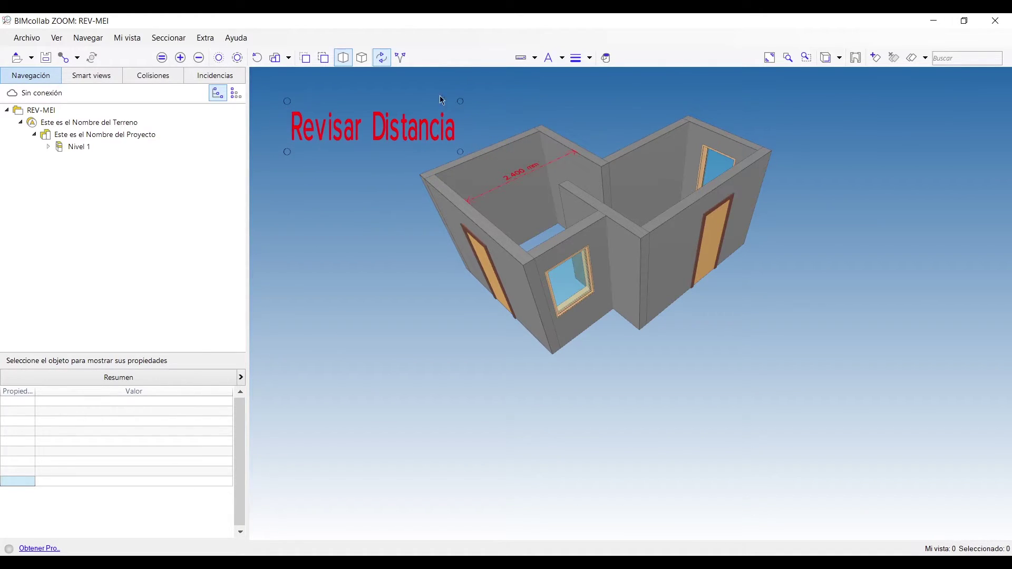
- Draw an arrow annotation from the end of the "Revisar Distancia" text to the room's dimension
{"action": "left_click", "coordinate": [562, 58]}
{"action": "left_click", "coordinate": [567, 93]}
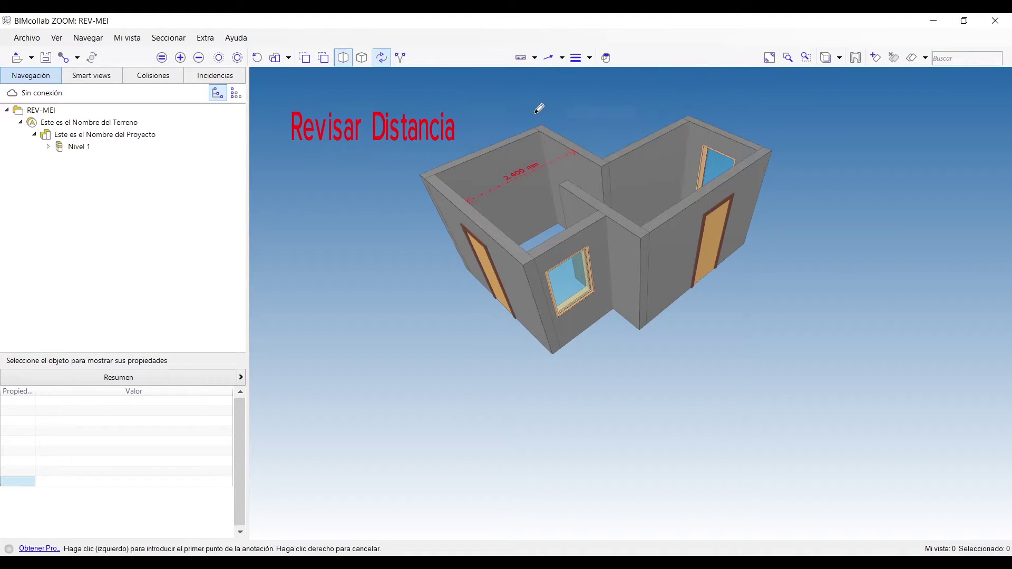
{"action": "left_click", "coordinate": [450, 133]}
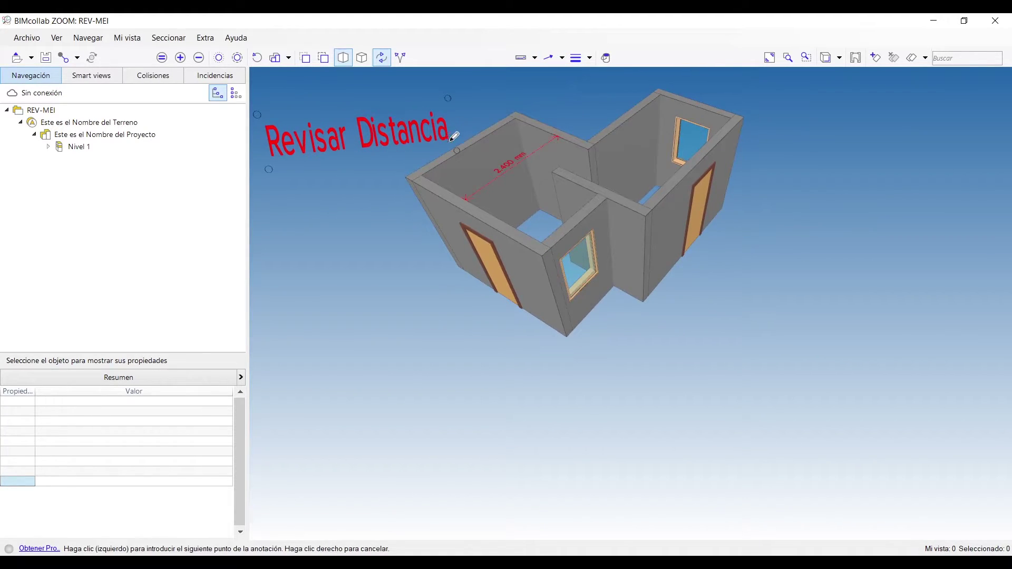
{"action": "left_click", "coordinate": [489, 172]}
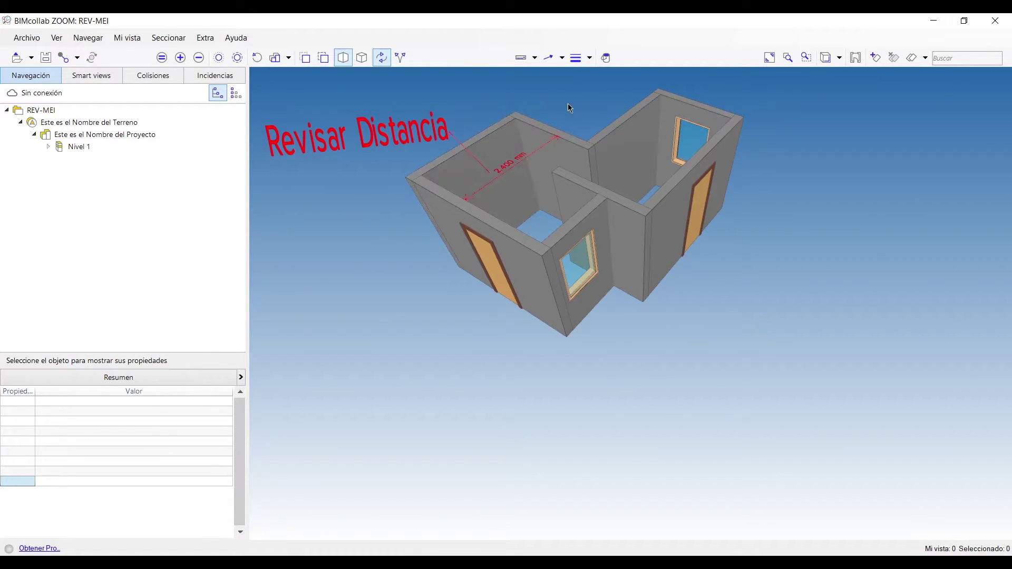
- Colour the wall of the dimensioned room at the dimension's far end bright green
{"action": "middle_click_drag", "start_coordinate": [571, 109], "coordinate": [615, 157]}
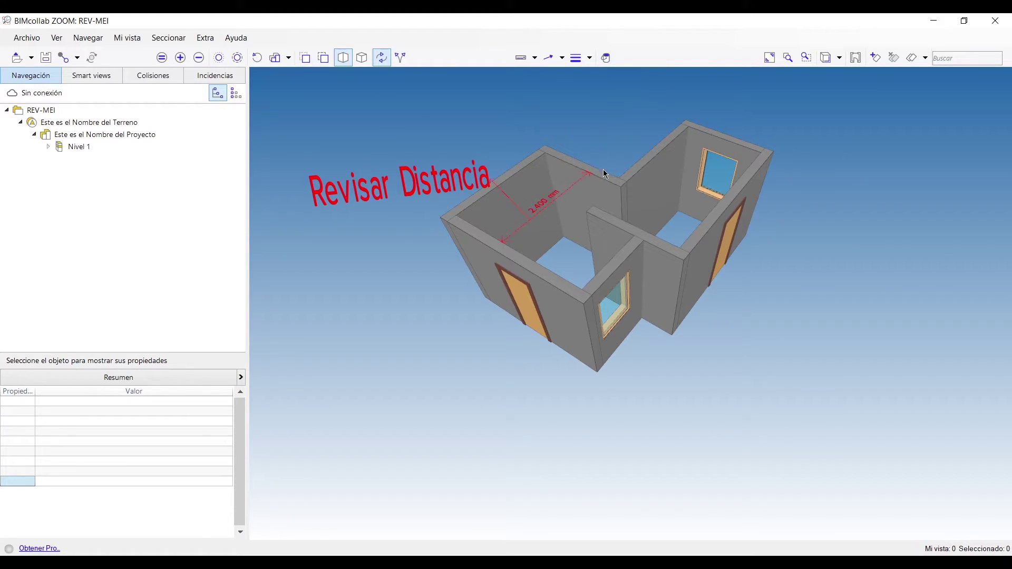
{"action": "mouse_move", "coordinate": [607, 181]}
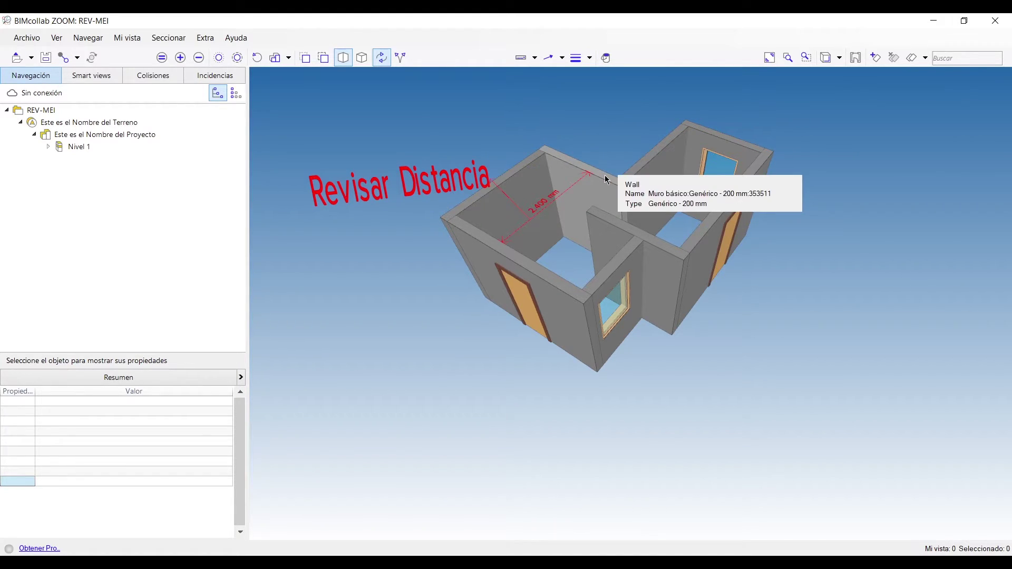
{"action": "left_click", "coordinate": [607, 181]}
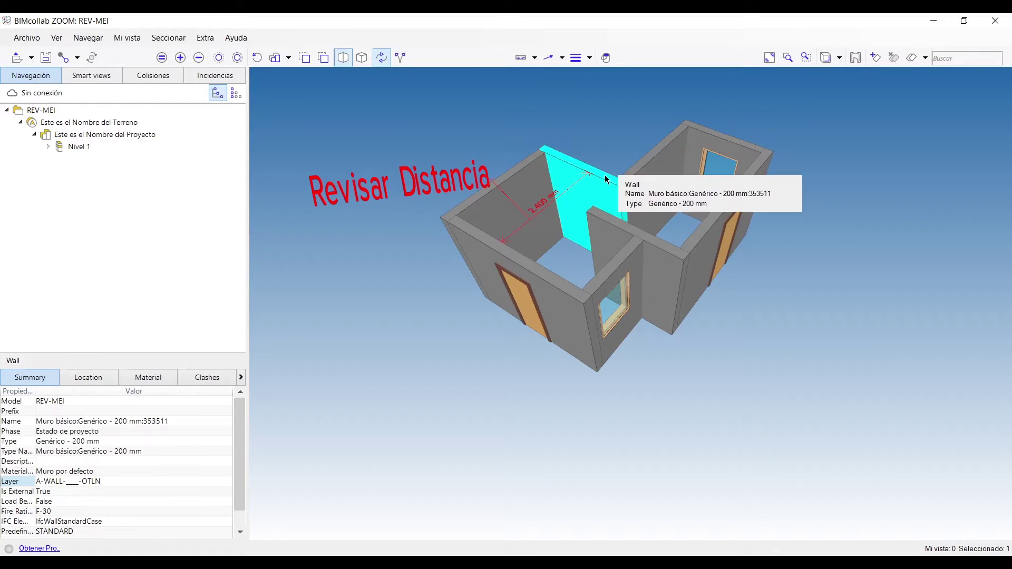
{"action": "left_click", "coordinate": [605, 58]}
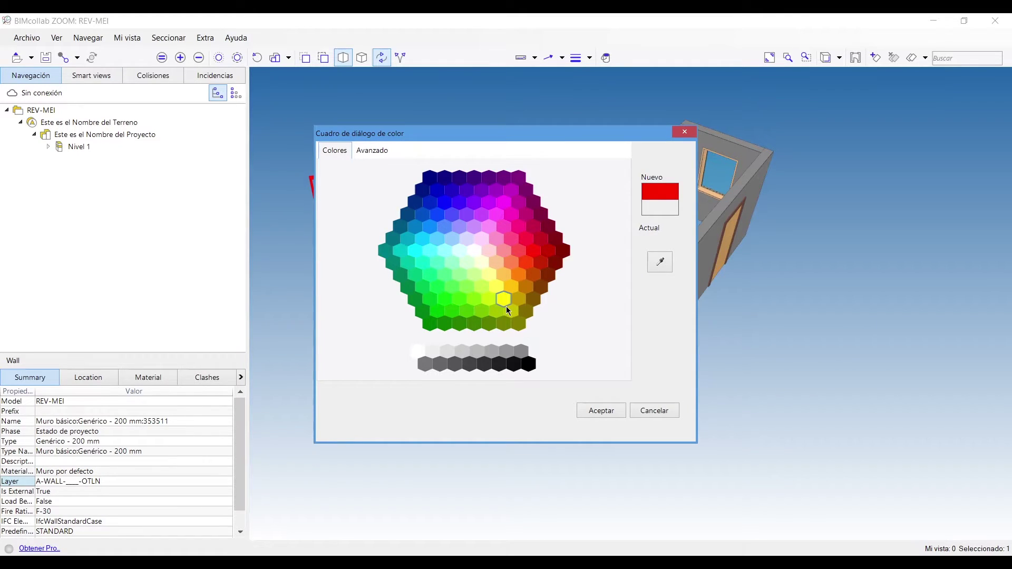
{"action": "left_click", "coordinate": [482, 318]}
{"action": "left_click", "coordinate": [606, 414]}
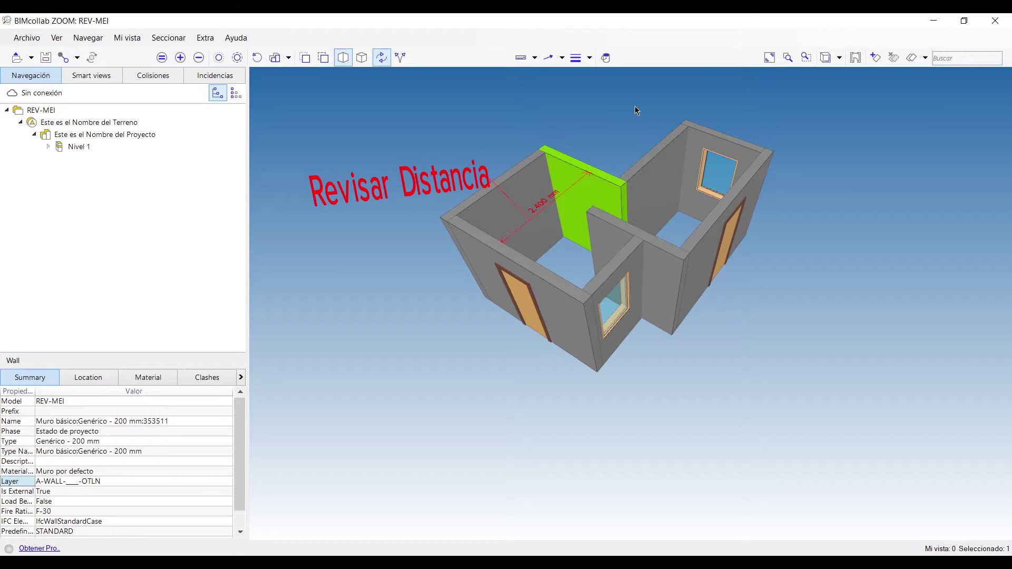
- Fit the whole model in the view and look at it from above, from the left side and from the front
{"action": "left_click", "coordinate": [773, 60]}
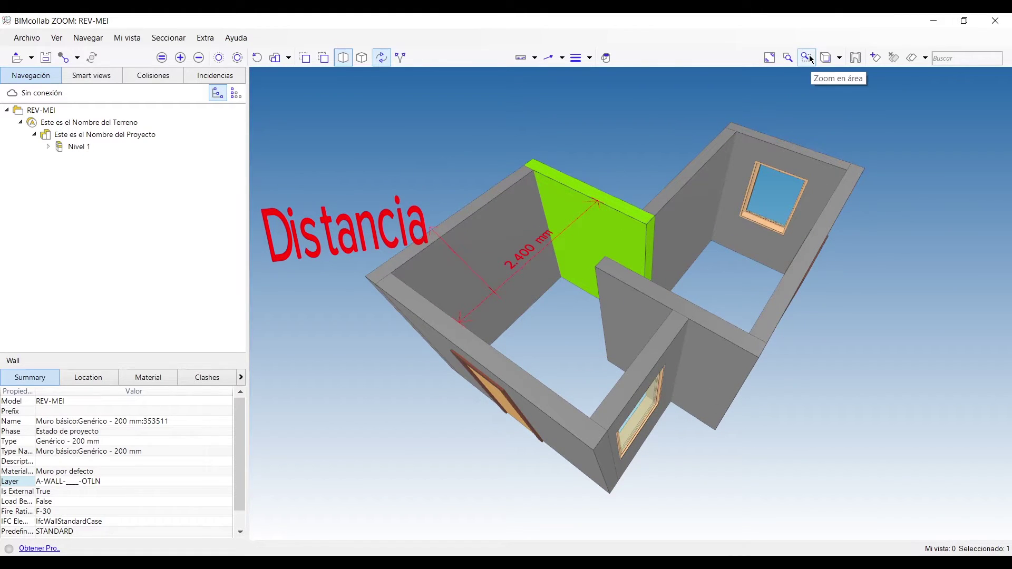
{"action": "left_click", "coordinate": [838, 58]}
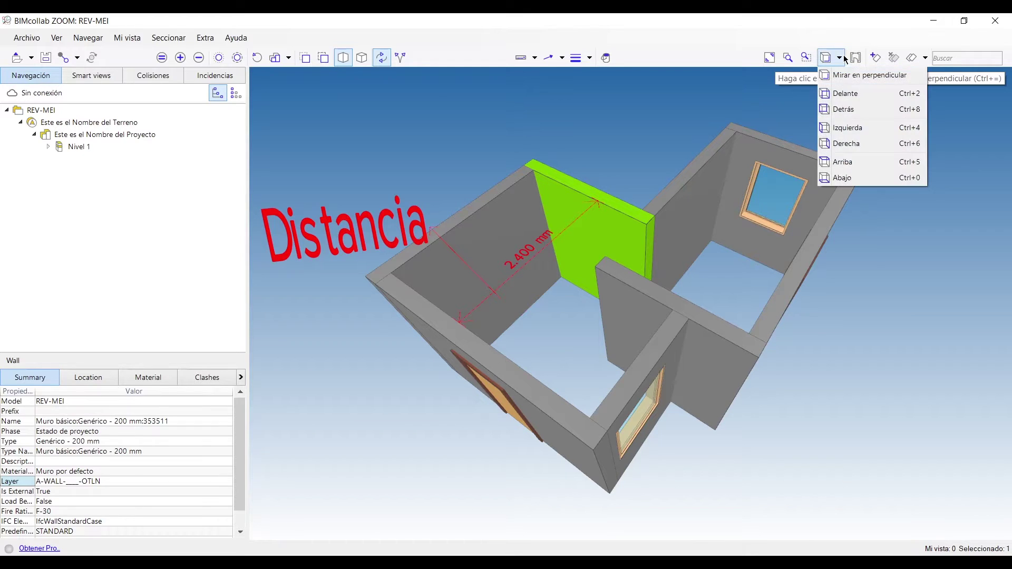
{"action": "left_click", "coordinate": [857, 163]}
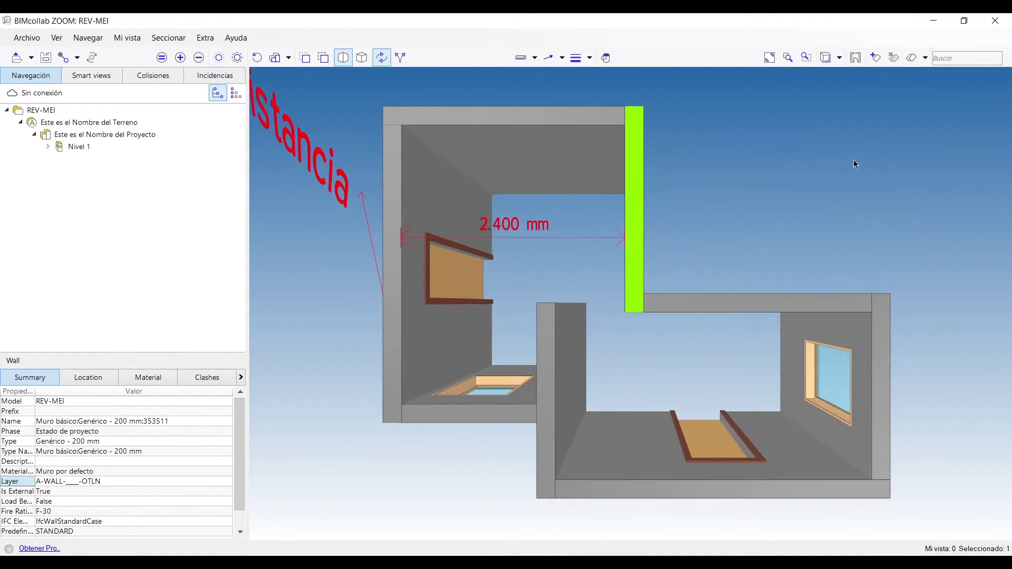
{"action": "left_click", "coordinate": [839, 58]}
{"action": "left_click", "coordinate": [861, 127]}
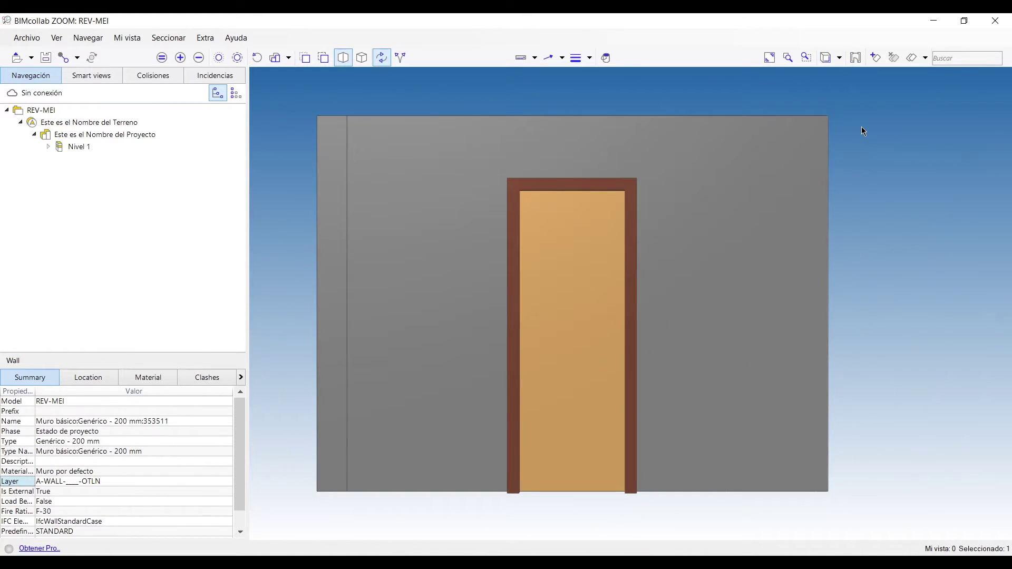
{"action": "left_click", "coordinate": [839, 58]}
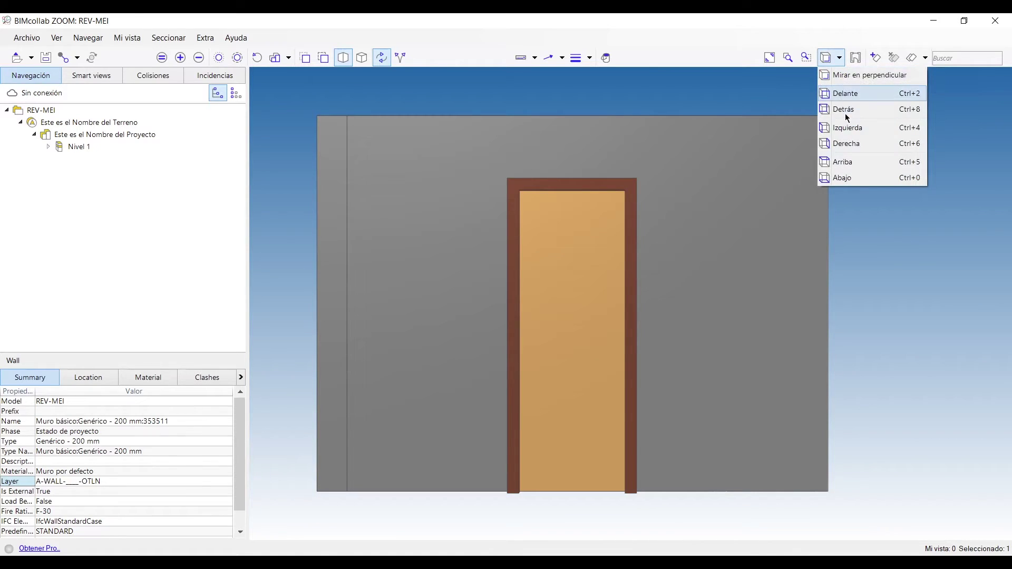
{"action": "left_click", "coordinate": [863, 91]}
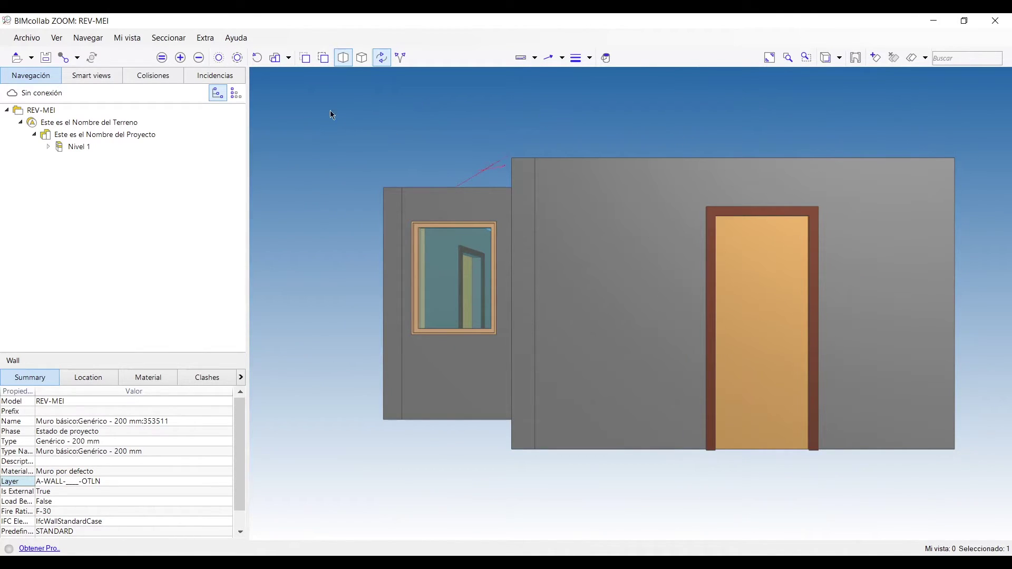
- Restore the view to remove the wall colour, dimension and annotations, and orbit to a 3D overview of the whole building
{"action": "left_click", "coordinate": [260, 64]}
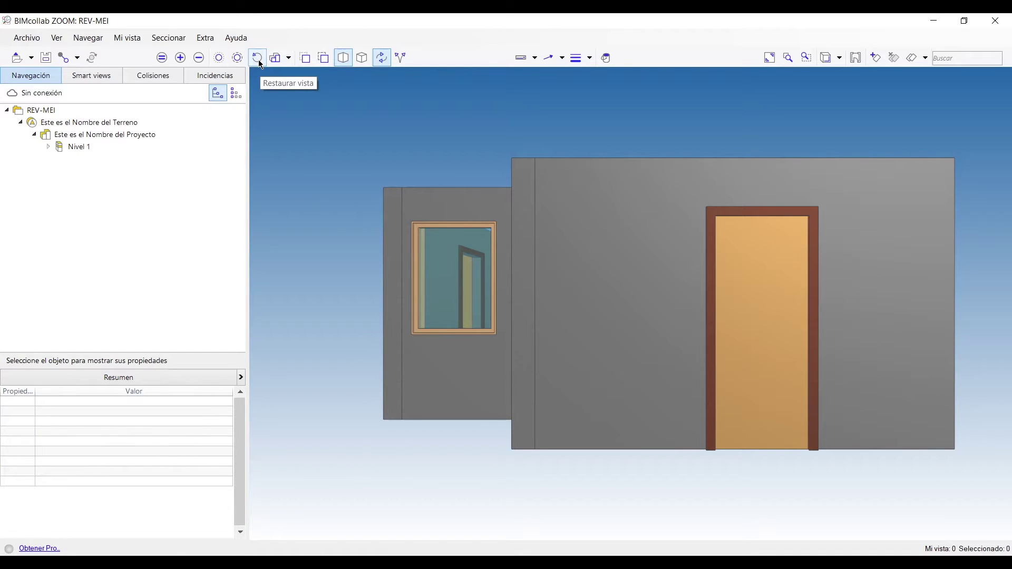
{"action": "left_click_drag", "start_coordinate": [390, 97], "coordinate": [422, 169]}
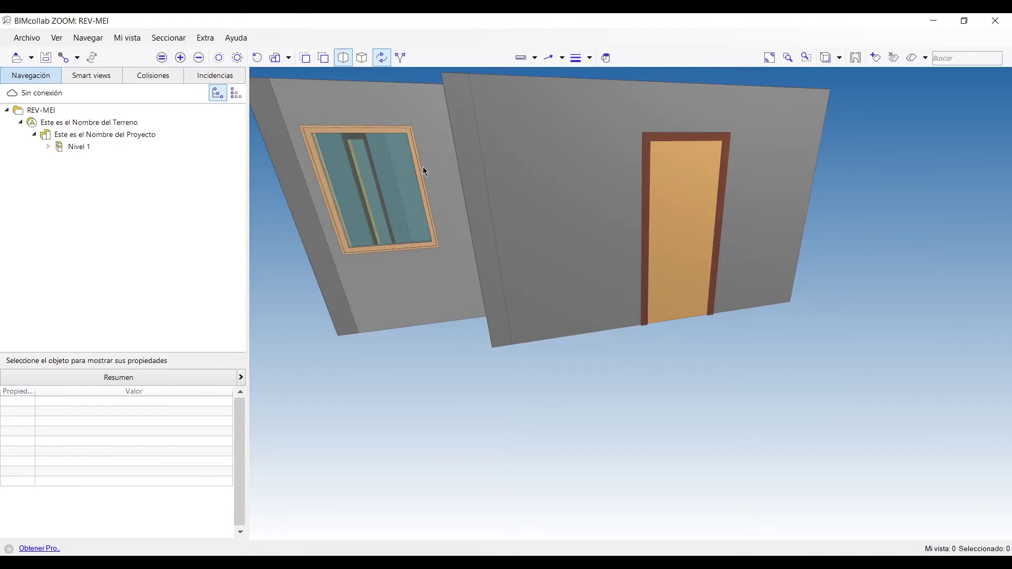
{"action": "left_click_drag", "start_coordinate": [424, 170], "coordinate": [631, 129]}
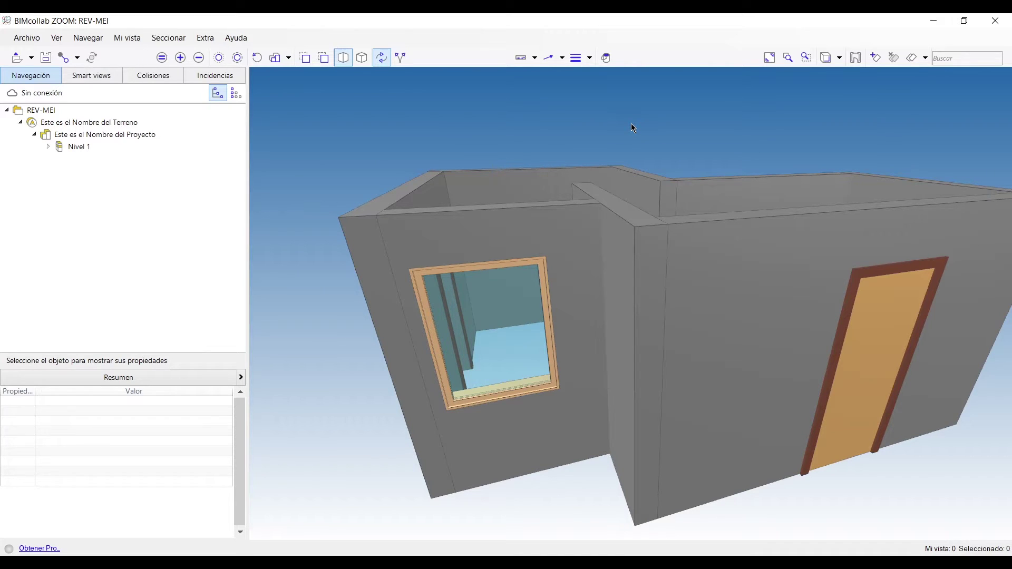
{"action": "scroll", "coordinate": [631, 124], "scroll_direction": "down", "scroll_amount": 5}
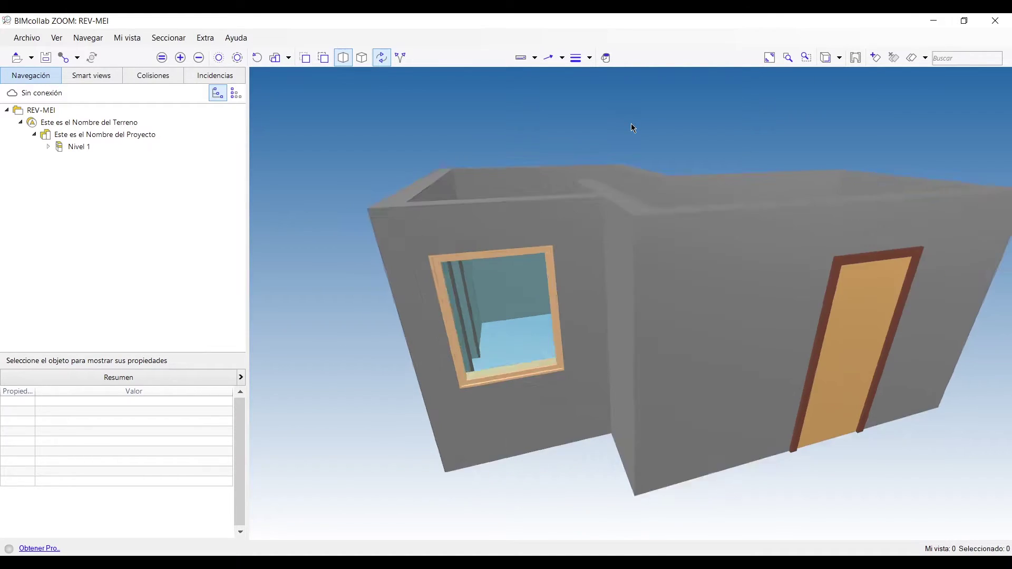
{"action": "left_click_drag", "start_coordinate": [627, 117], "coordinate": [862, 296]}
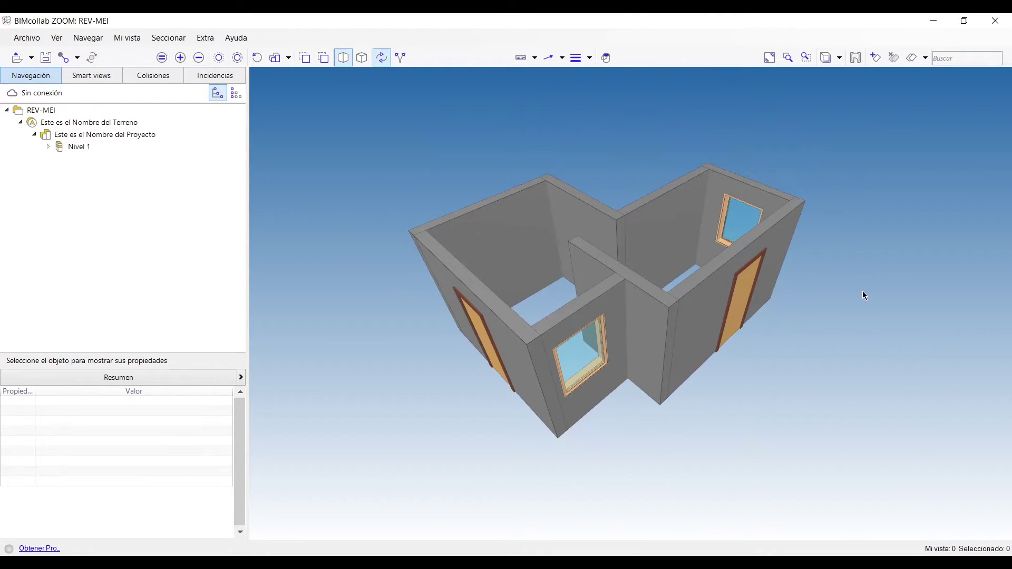
- Toggle the building's grid lines and leave them displayed
{"action": "left_click", "coordinate": [856, 58]}
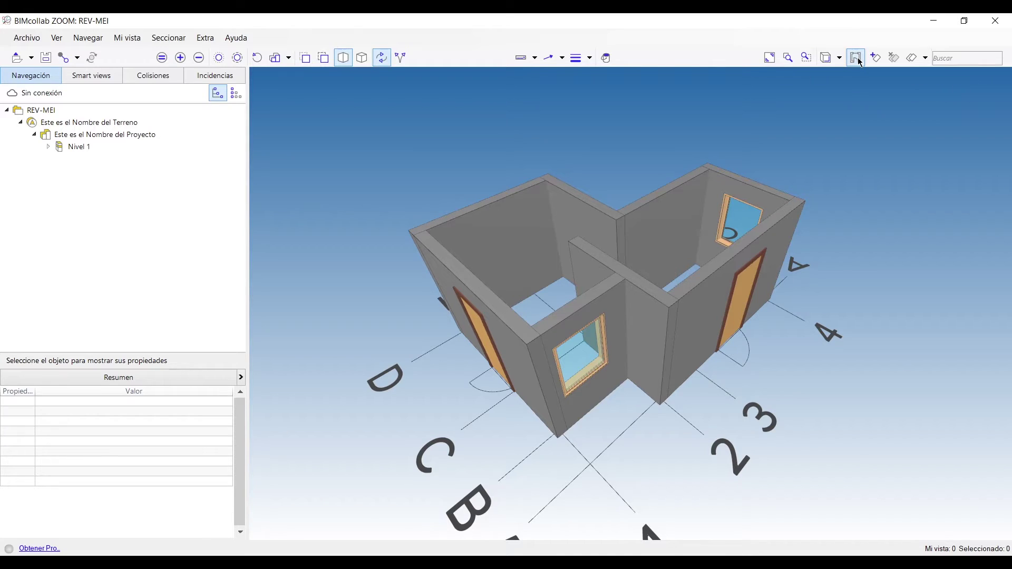
{"action": "left_click", "coordinate": [860, 62]}
{"action": "left_click", "coordinate": [860, 63]}
- Create a section plane on the outer wall with the door beside the corner, move it inwards through the rooms, and hide the plane
{"action": "left_click", "coordinate": [876, 59]}
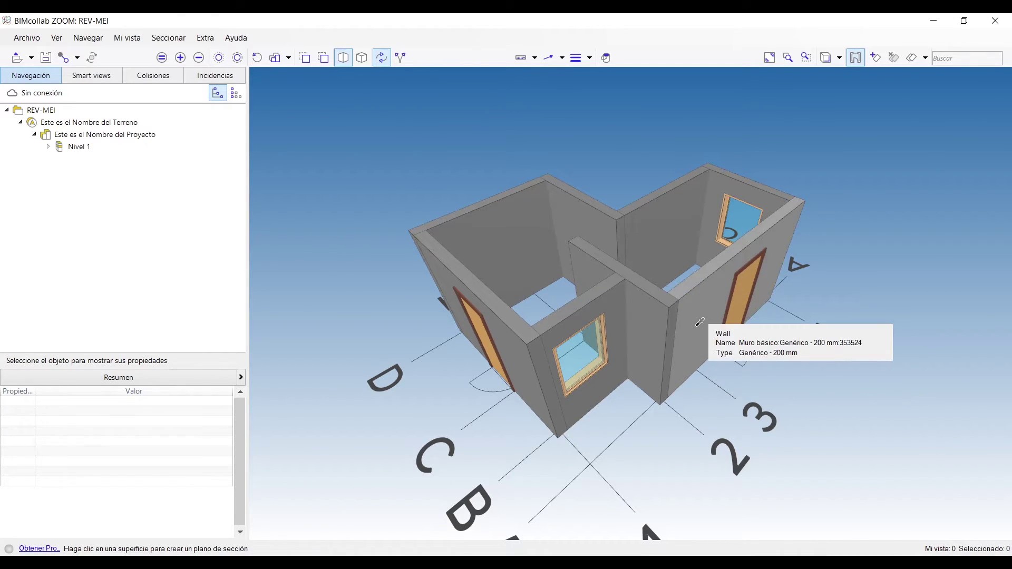
{"action": "left_click", "coordinate": [697, 327]}
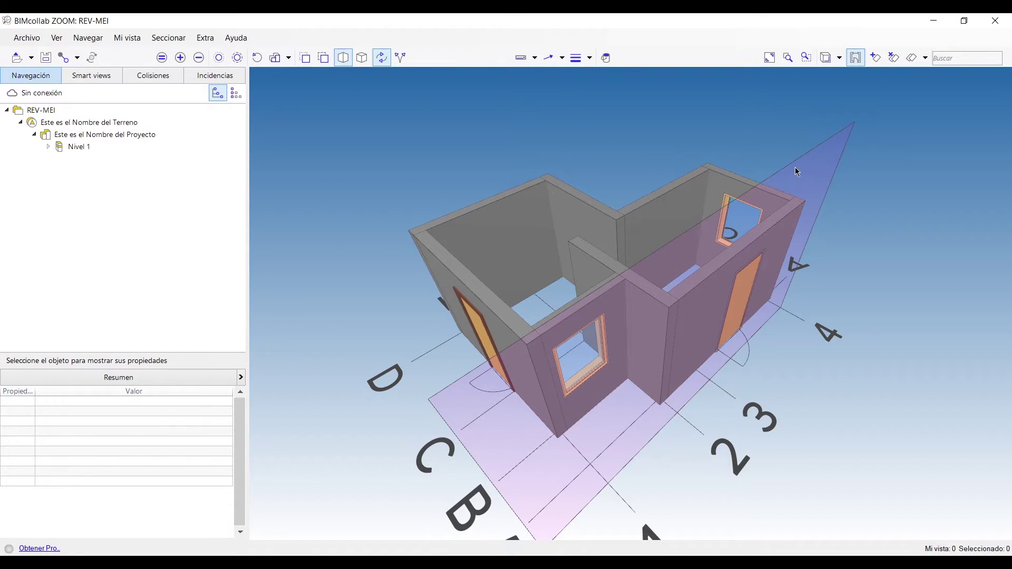
{"action": "left_click_drag", "start_coordinate": [797, 172], "coordinate": [706, 212]}
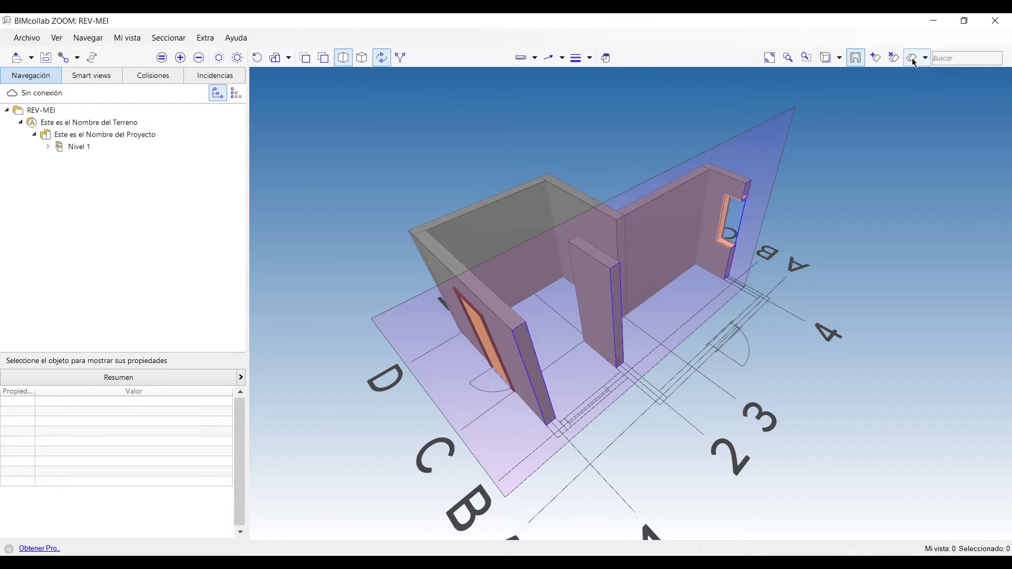
{"action": "left_click", "coordinate": [894, 59]}
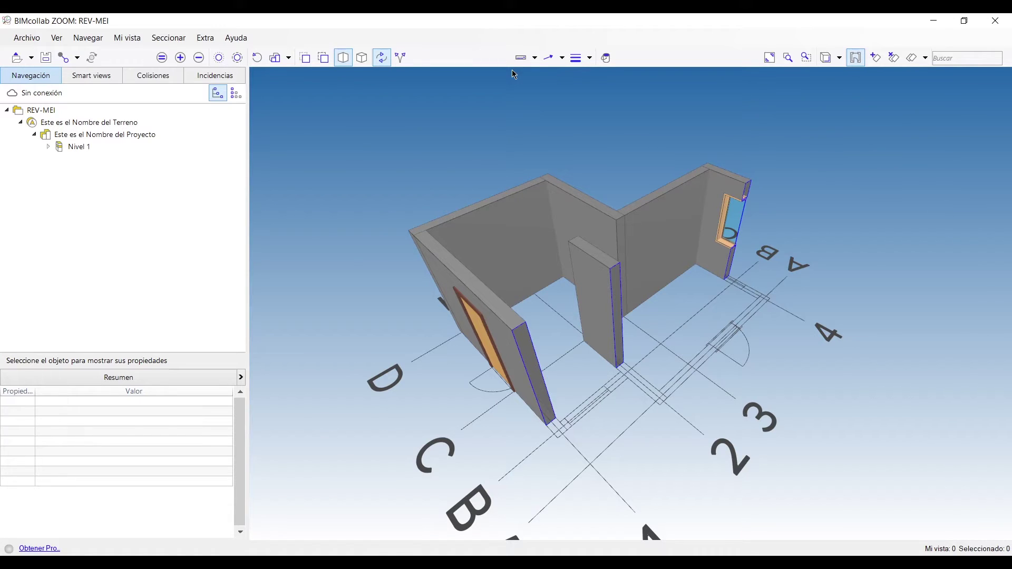
- Delete all section planes and turn off the grid lines
{"action": "left_click", "coordinate": [856, 58]}
{"action": "left_click", "coordinate": [855, 59]}
{"action": "left_click", "coordinate": [895, 59]}
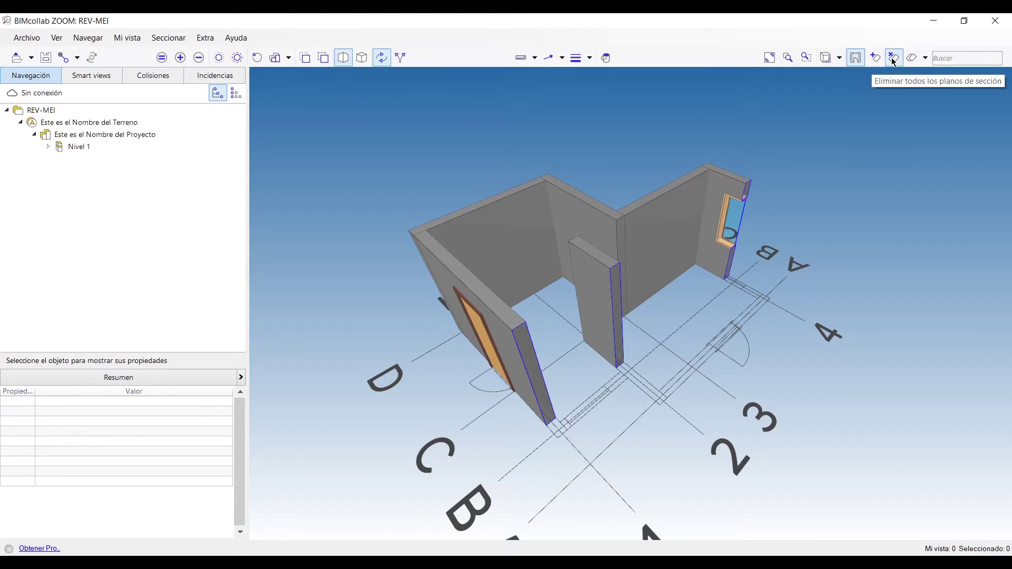
{"action": "left_click", "coordinate": [856, 58]}
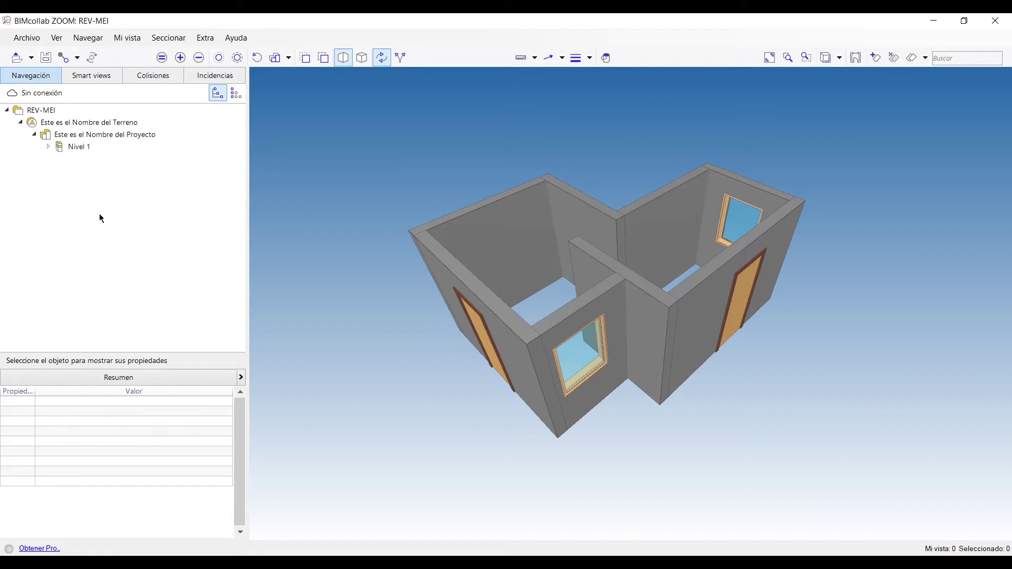
- Review the properties of the REV-MEI model, its site, its building and Nivel 1 in turn
{"action": "left_click", "coordinate": [5, 112]}
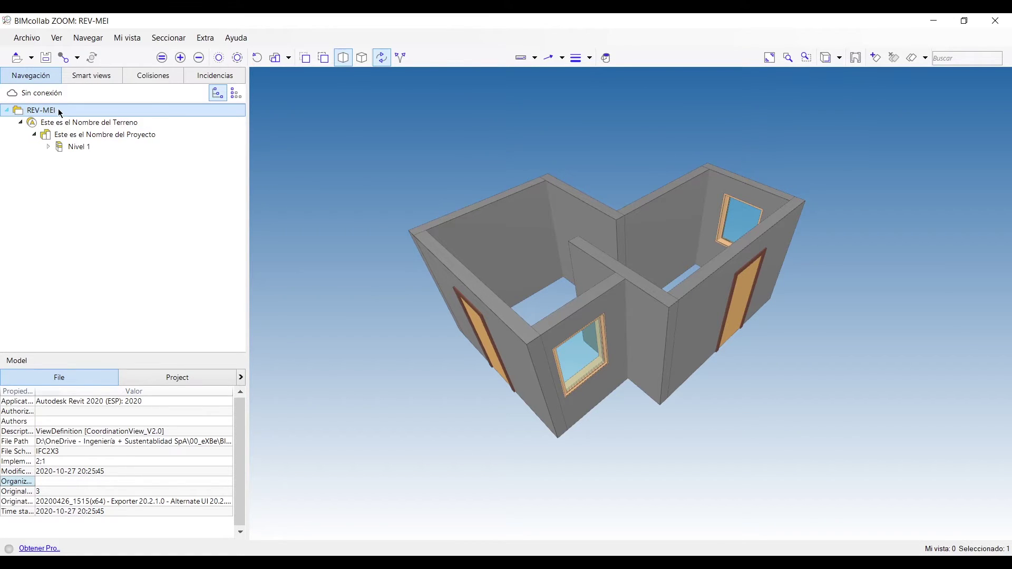
{"action": "left_click", "coordinate": [153, 126]}
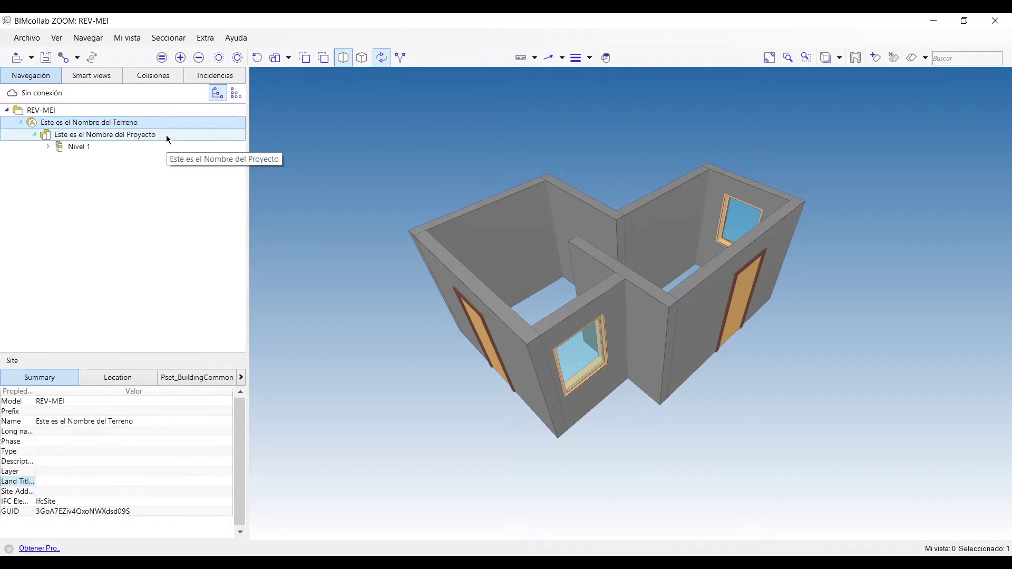
{"action": "left_click", "coordinate": [168, 140]}
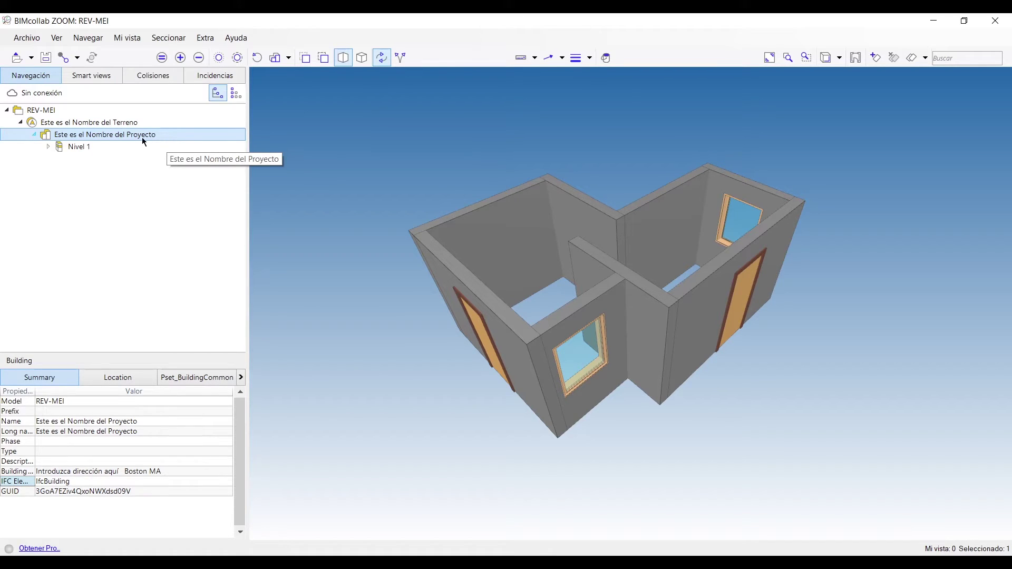
{"action": "left_click", "coordinate": [86, 150]}
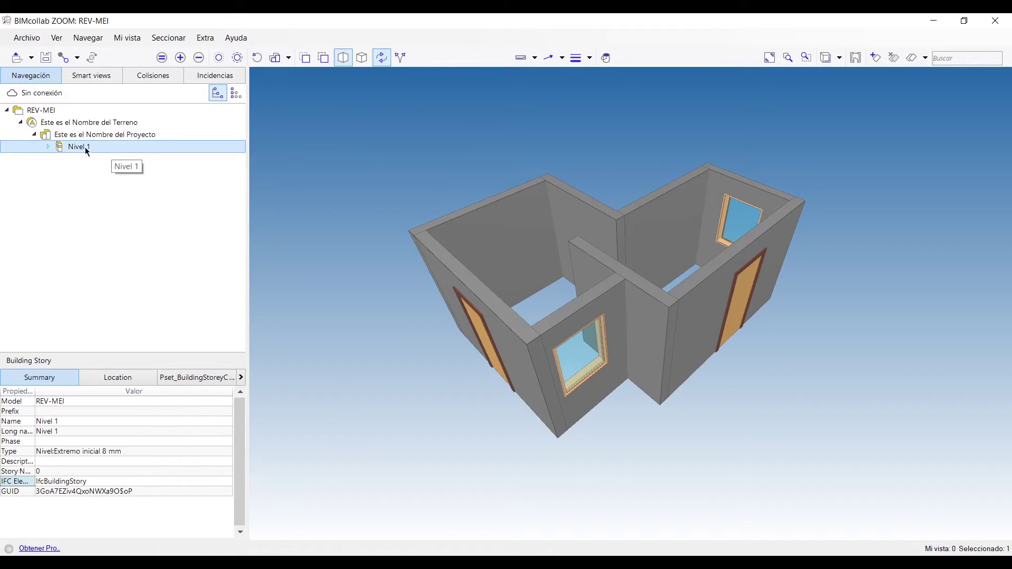
- Expand Nivel 1 and its Door category, highlight the 700x2000 door in the model, and clear the selection
{"action": "left_click", "coordinate": [49, 146]}
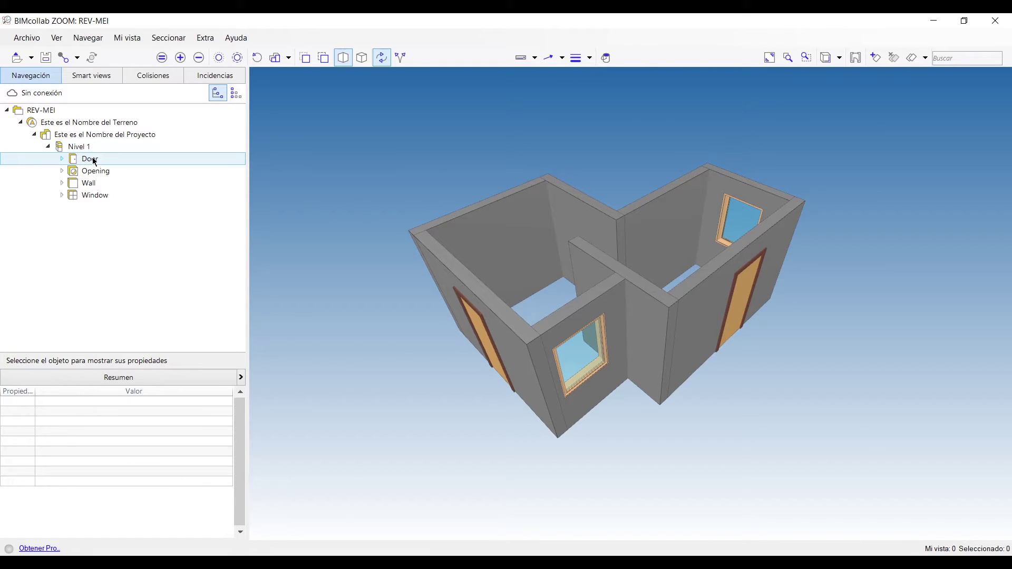
{"action": "left_click", "coordinate": [62, 159]}
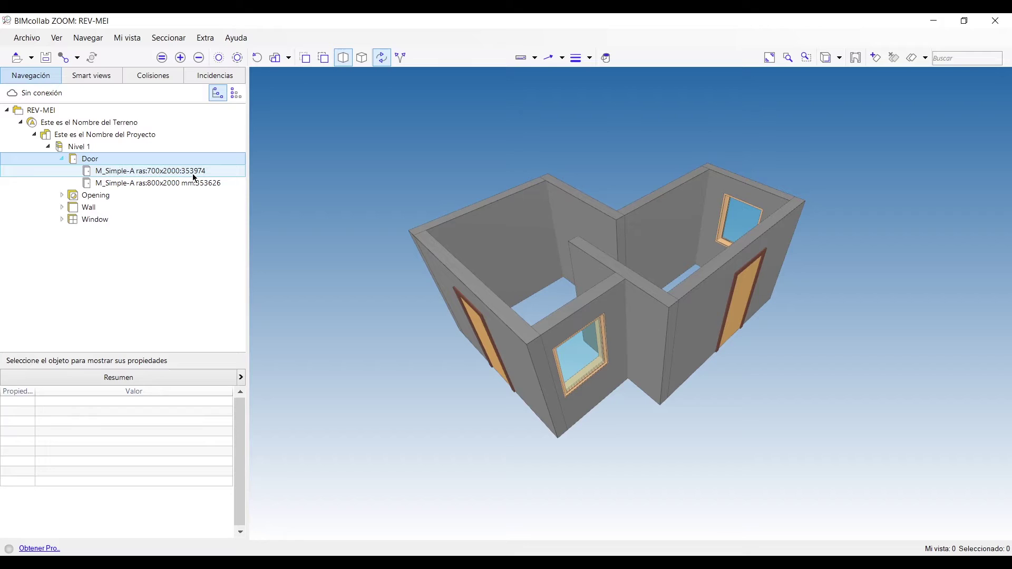
{"action": "left_click", "coordinate": [177, 173]}
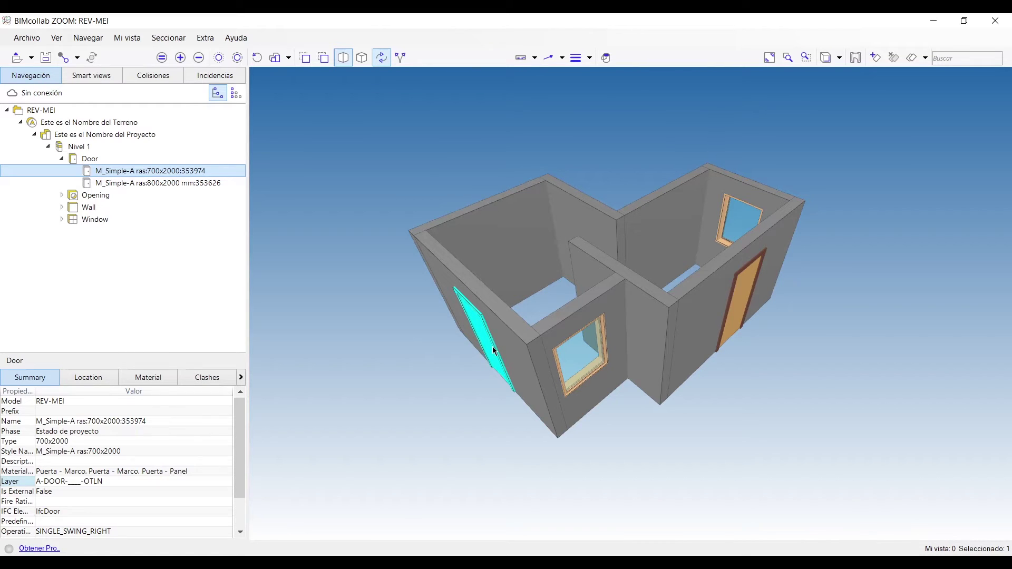
{"action": "key", "text": "Escape"}
- Zoom in on the 700x2000 door from the model tree, and restore the view of the whole building
{"action": "double_click", "coordinate": [183, 172]}
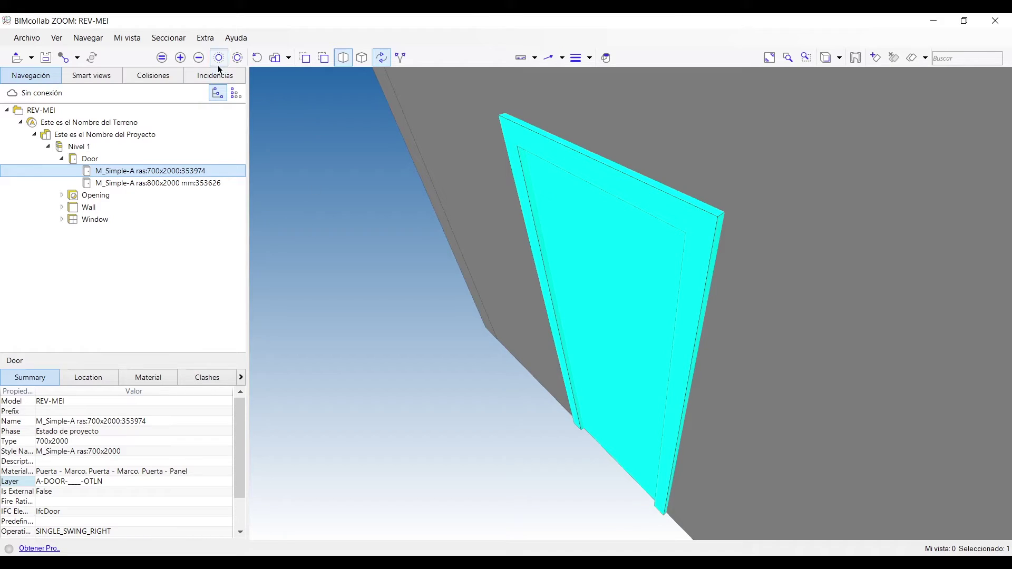
{"action": "left_click", "coordinate": [262, 62]}
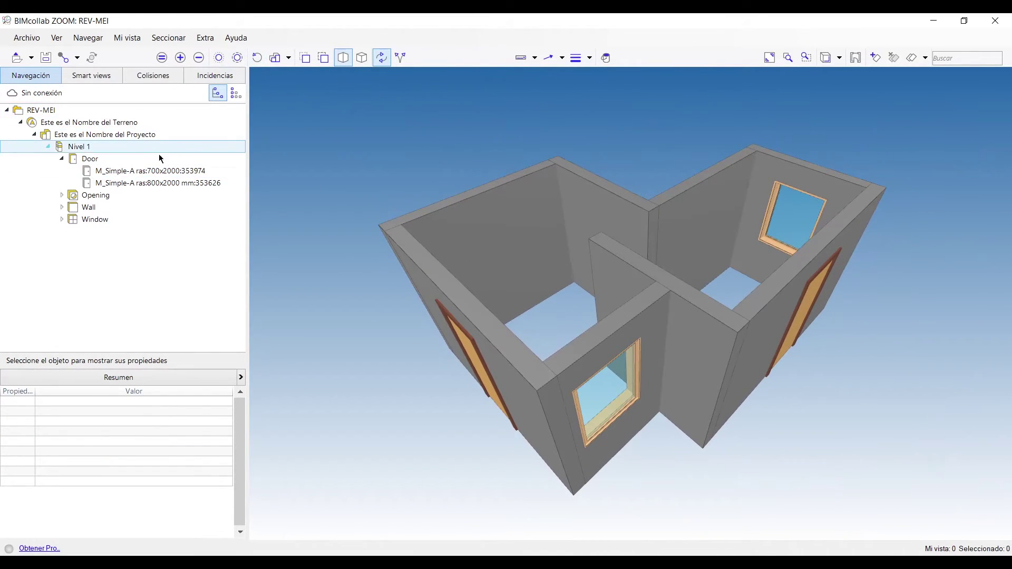
- Create a section box around the M_Simple-A ras:700x2000 door
{"action": "left_click", "coordinate": [143, 174]}
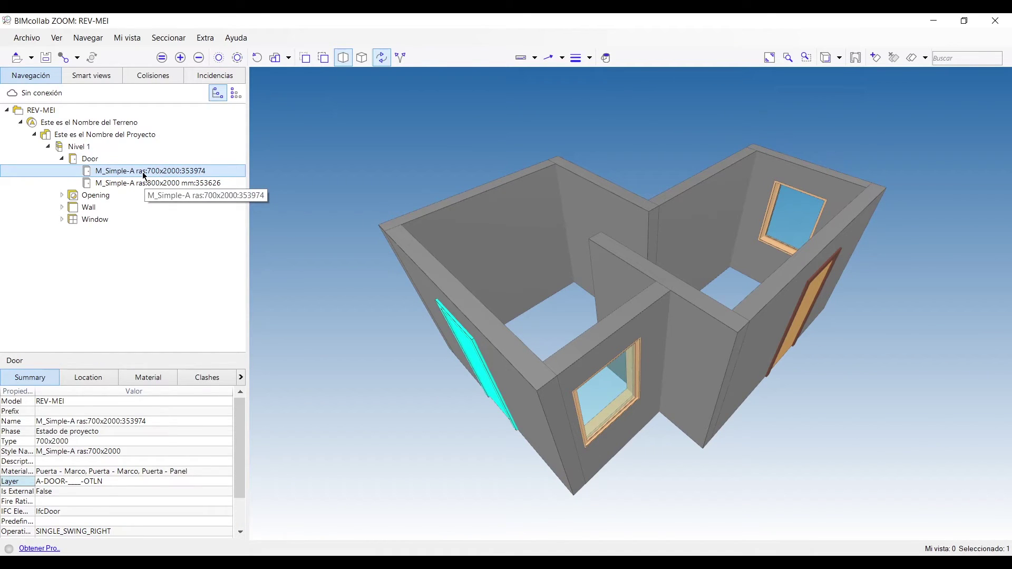
{"action": "right_click", "coordinate": [143, 173]}
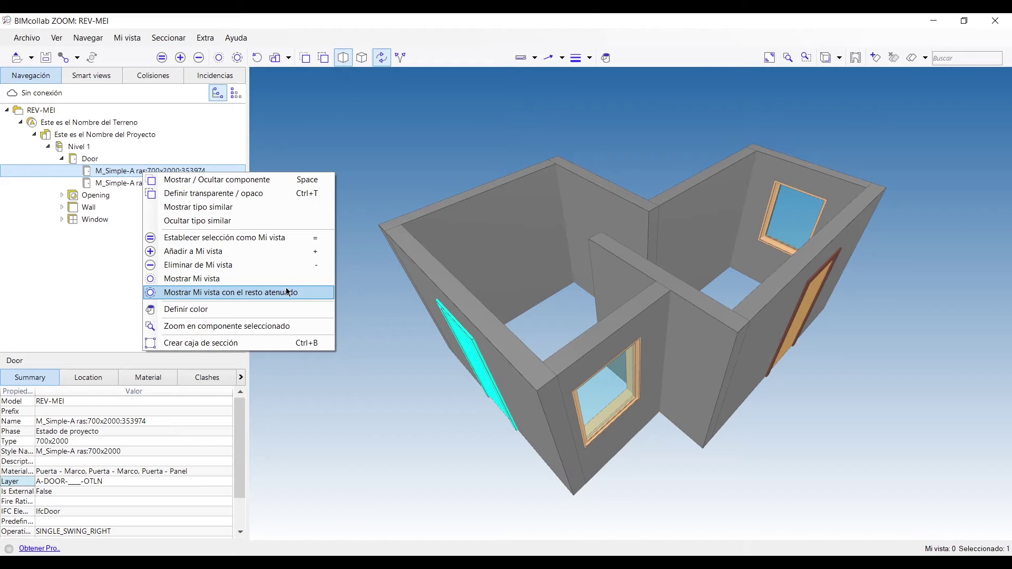
{"action": "left_click", "coordinate": [273, 348]}
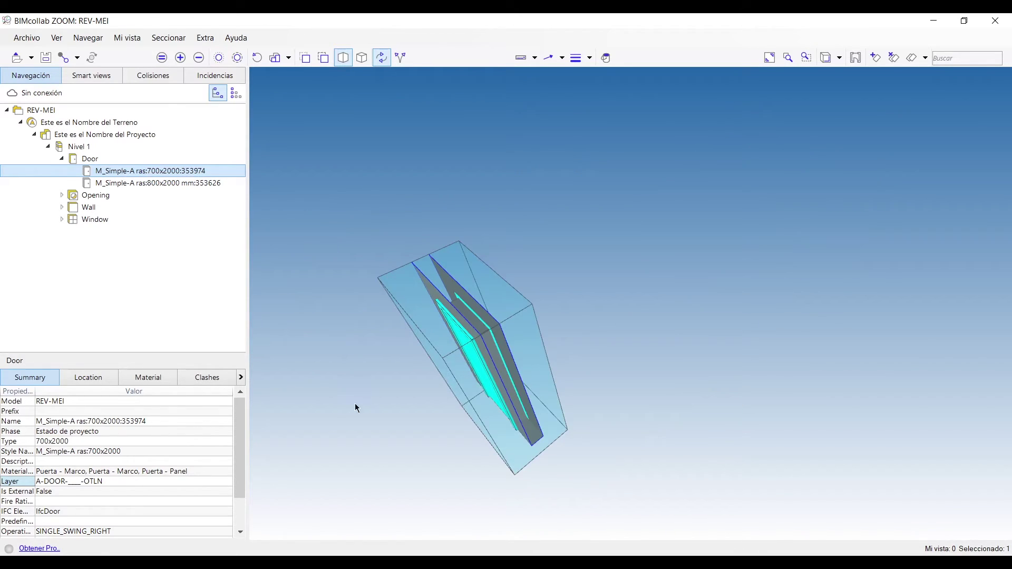
- Inspect the door inside its section box, remove the box, and bring the whole building back into view
{"action": "left_click_drag", "start_coordinate": [578, 432], "coordinate": [654, 248]}
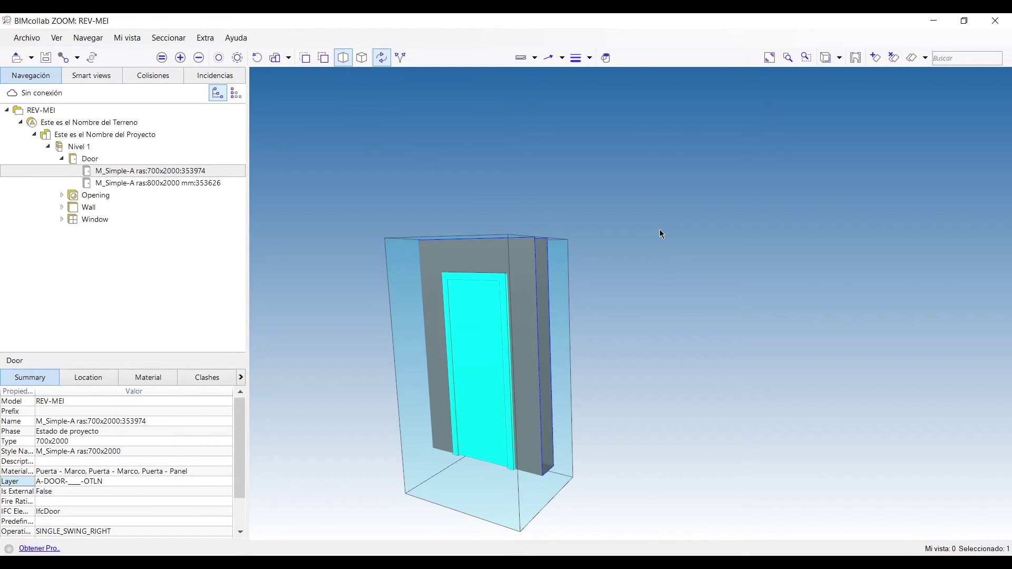
{"action": "double_click", "coordinate": [659, 230]}
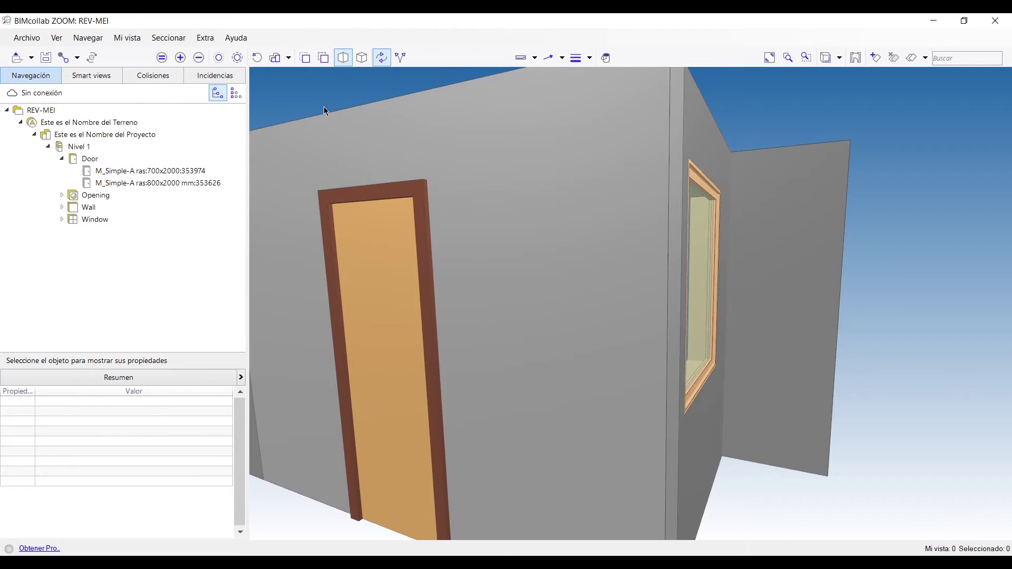
{"action": "left_click_drag", "start_coordinate": [330, 92], "coordinate": [367, 137]}
{"action": "scroll", "coordinate": [535, 170], "scroll_direction": "down", "scroll_amount": 5}
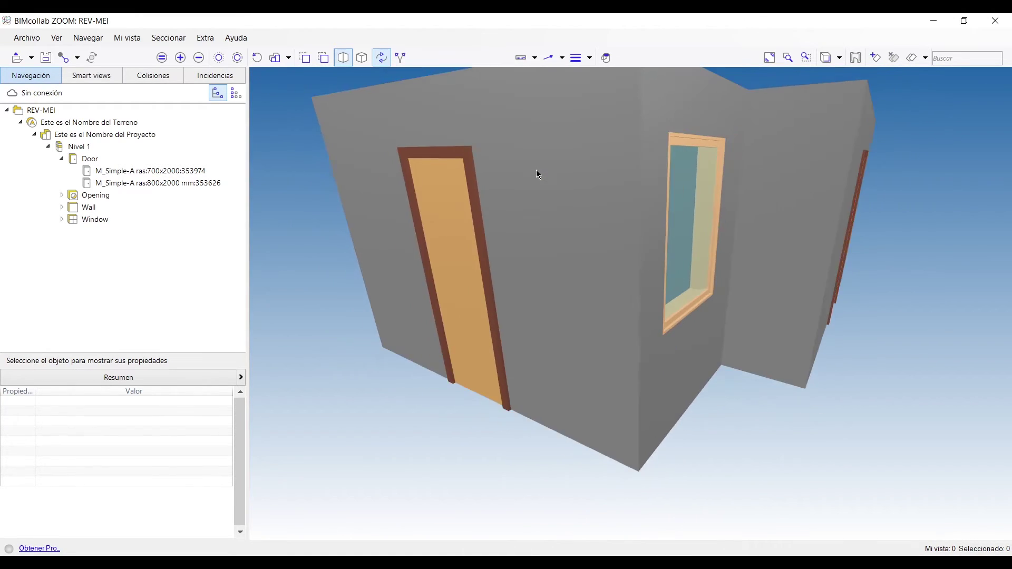
{"action": "middle_click_drag", "start_coordinate": [604, 180], "coordinate": [580, 343]}
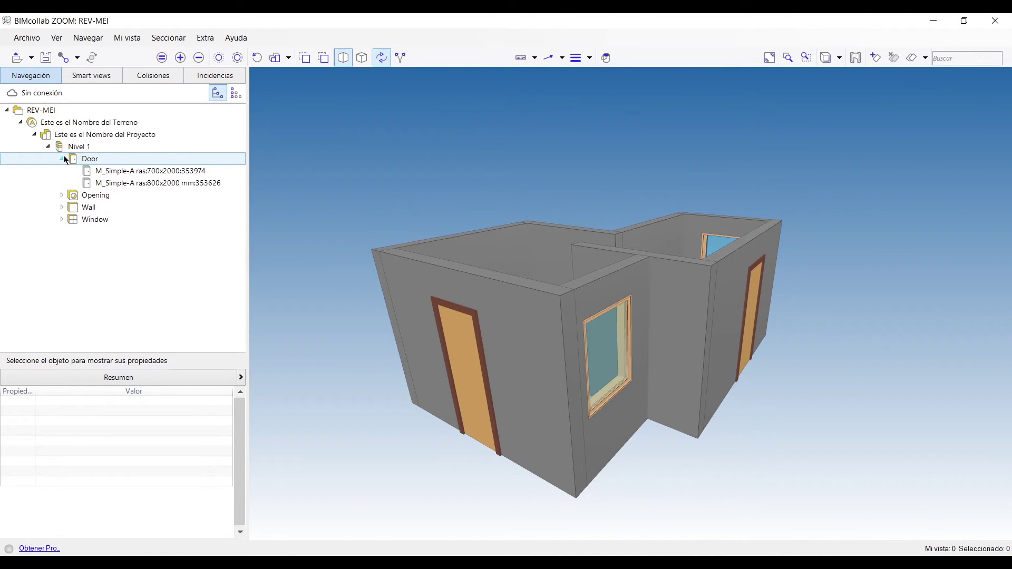
- Select the M_Simple-A ras:700x2000 door in the model tree and widen the property name column to read its Summary
{"action": "left_click", "coordinate": [137, 174]}
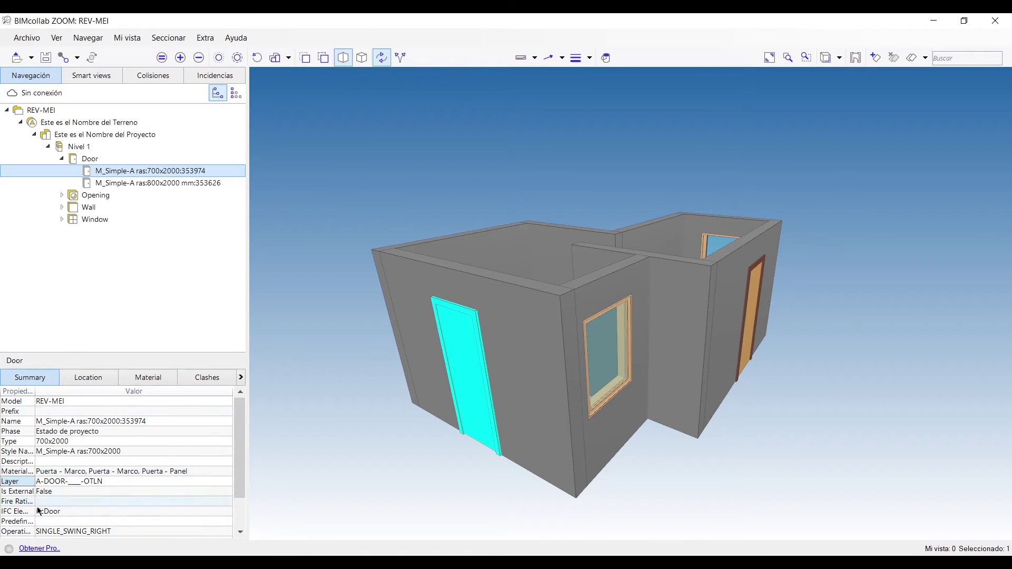
{"action": "left_click_drag", "start_coordinate": [35, 391], "coordinate": [60, 388]}
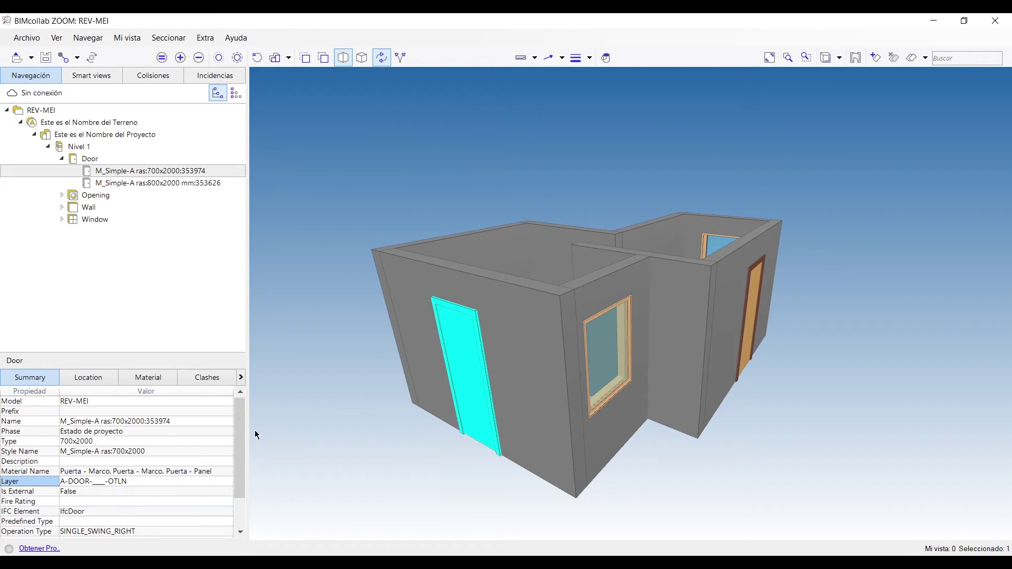
{"action": "mouse_move", "coordinate": [239, 410]}
{"action": "left_mouse_down"}
{"action": "mouse_move", "coordinate": [236, 460]}
{"action": "mouse_move", "coordinate": [241, 426]}
{"action": "left_mouse_up"}
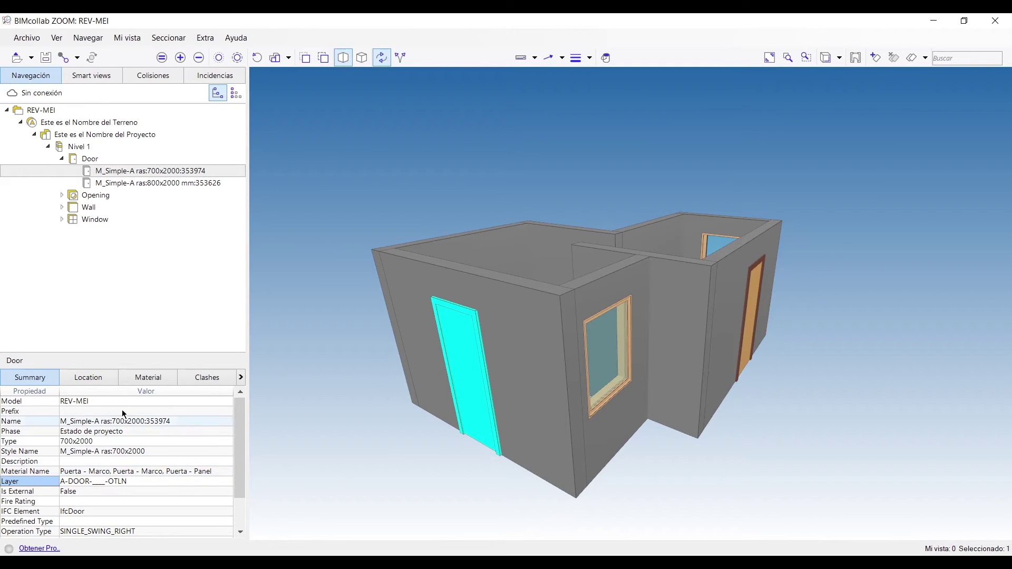
- Review the door's Location, Material and Clashes properties, expanding both materials, check the further property sets, and return to the Summary
{"action": "left_click", "coordinate": [103, 379]}
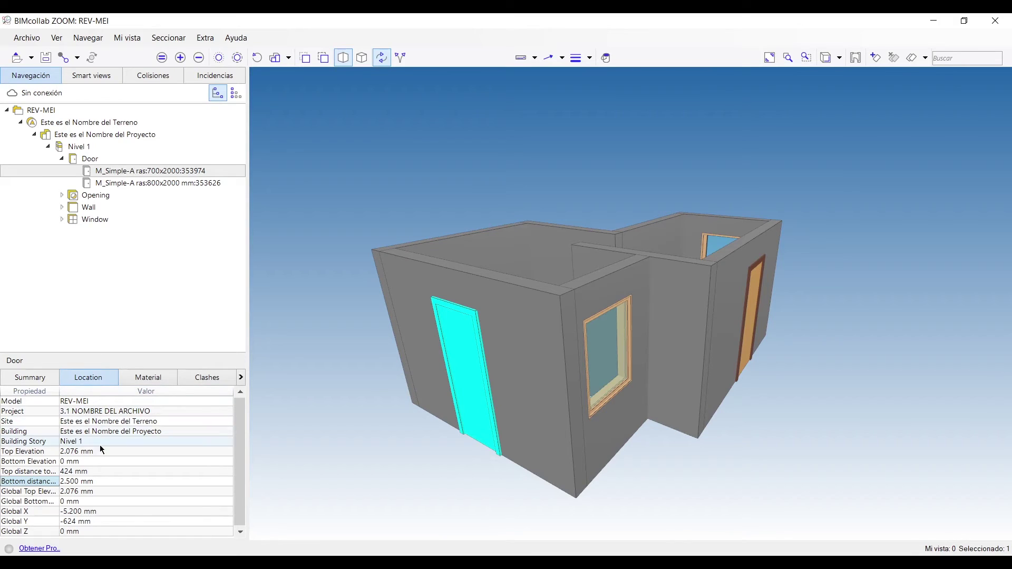
{"action": "left_click", "coordinate": [152, 376]}
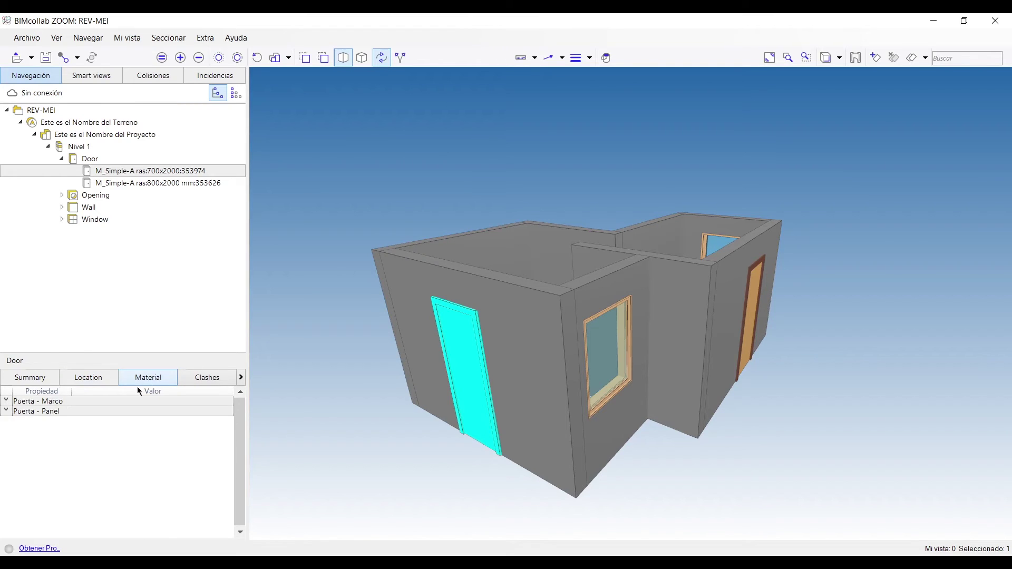
{"action": "left_click", "coordinate": [6, 400]}
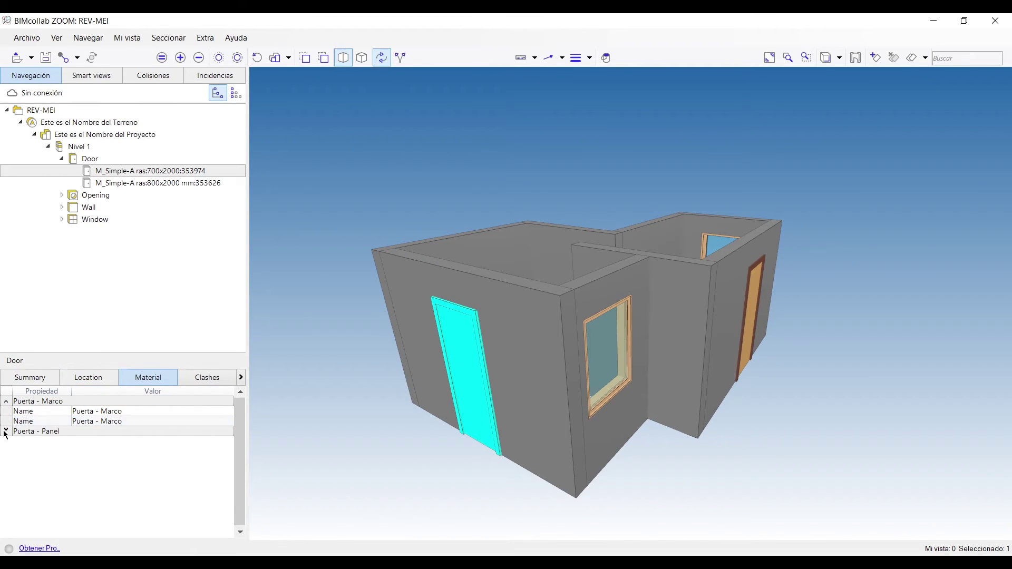
{"action": "left_click", "coordinate": [6, 431]}
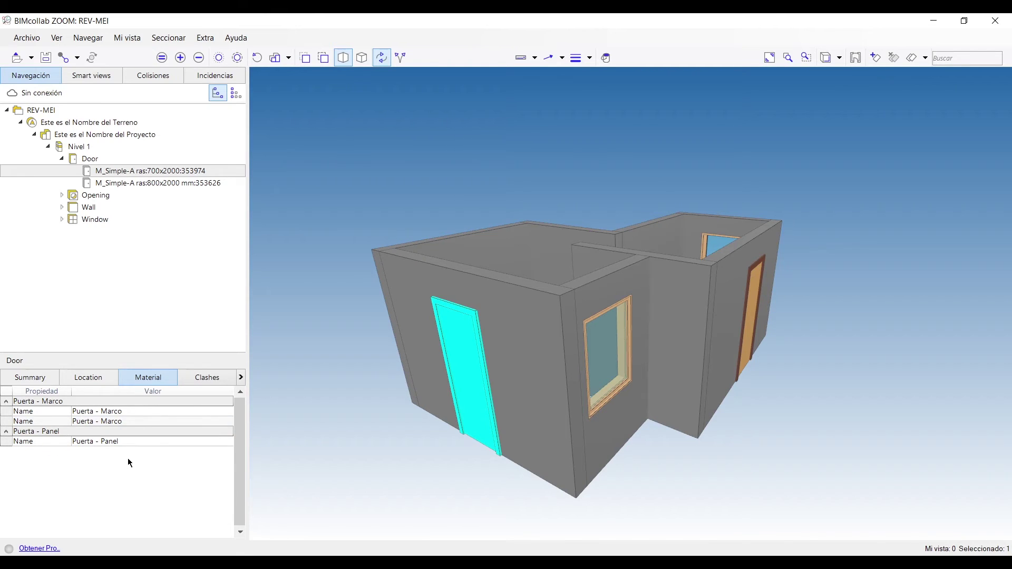
{"action": "left_click", "coordinate": [215, 379]}
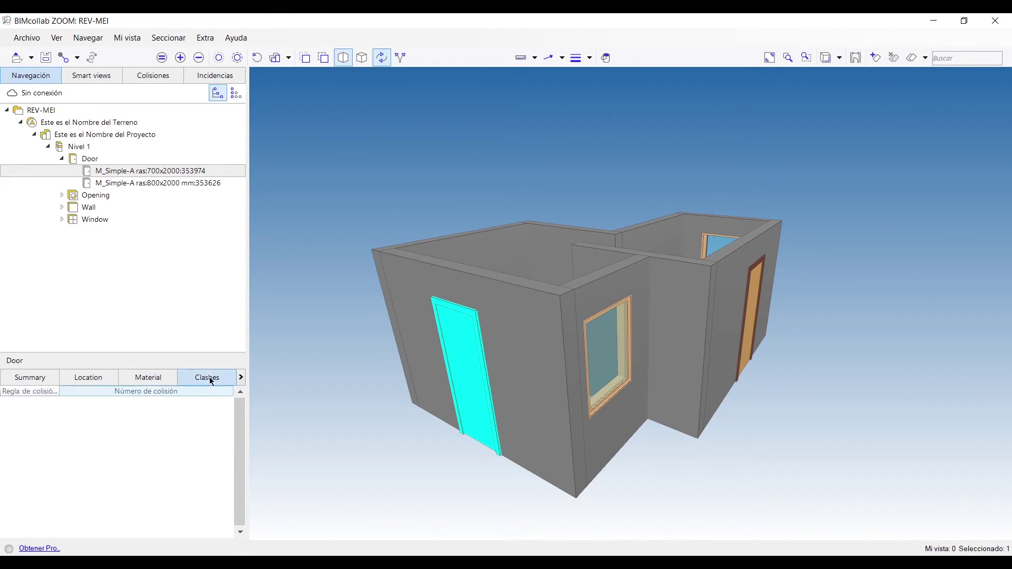
{"action": "left_click", "coordinate": [241, 378]}
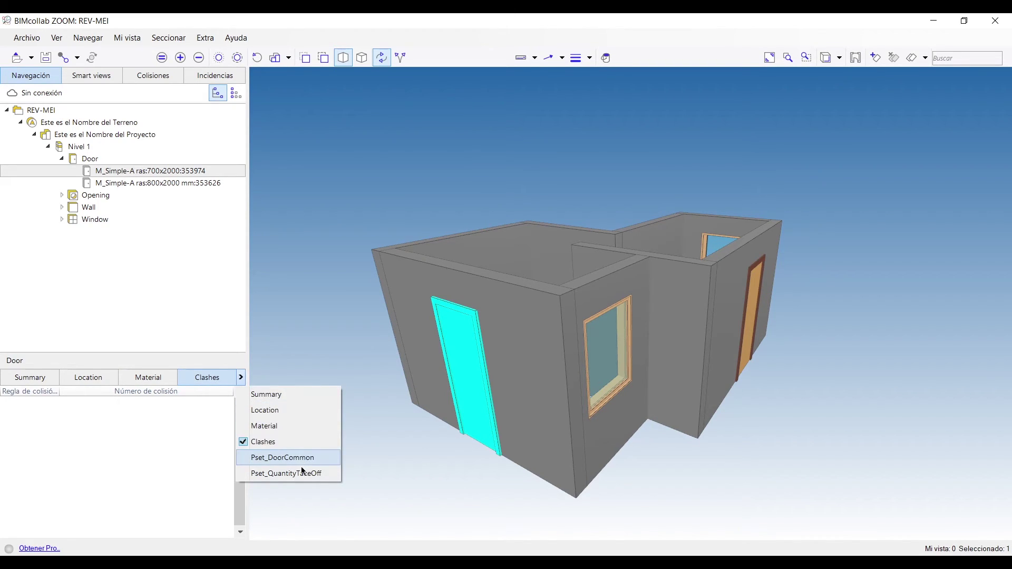
{"action": "left_click", "coordinate": [36, 381]}
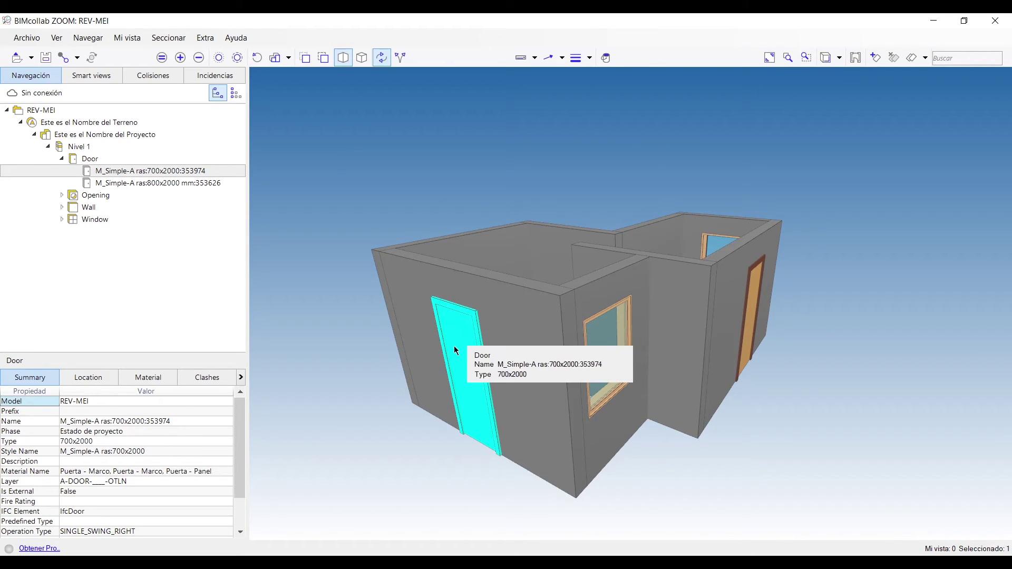
- Select the wall containing the 700x2000 door and show only the components sharing its F-30 Fire Rating
{"action": "left_click", "coordinate": [523, 312]}
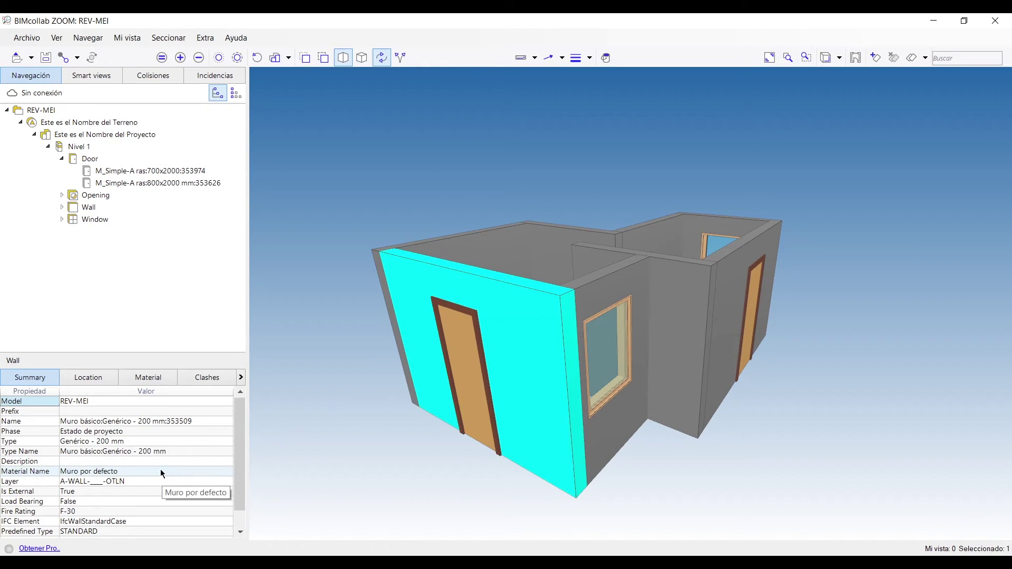
{"action": "right_click", "coordinate": [111, 516]}
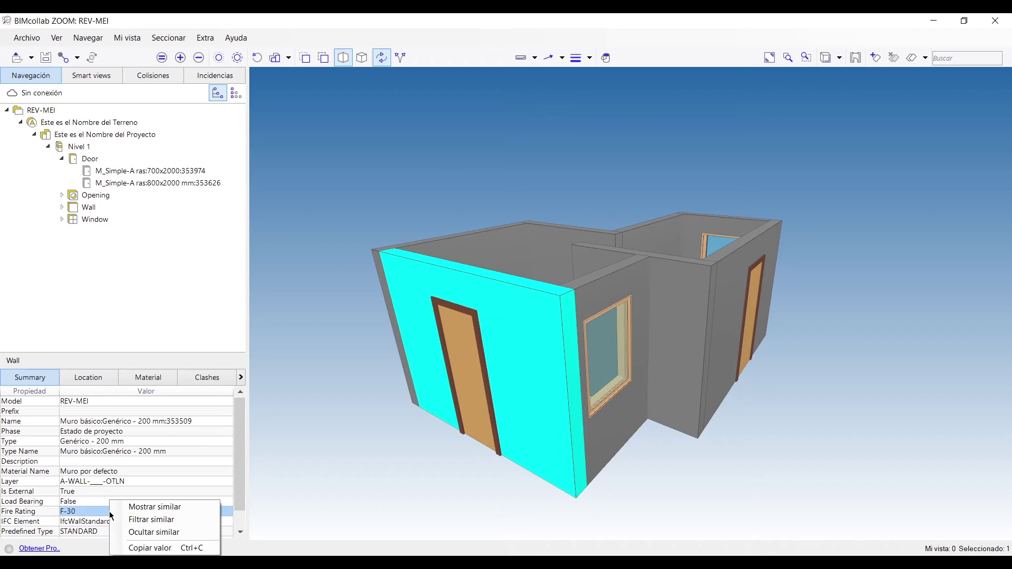
{"action": "left_click", "coordinate": [184, 511]}
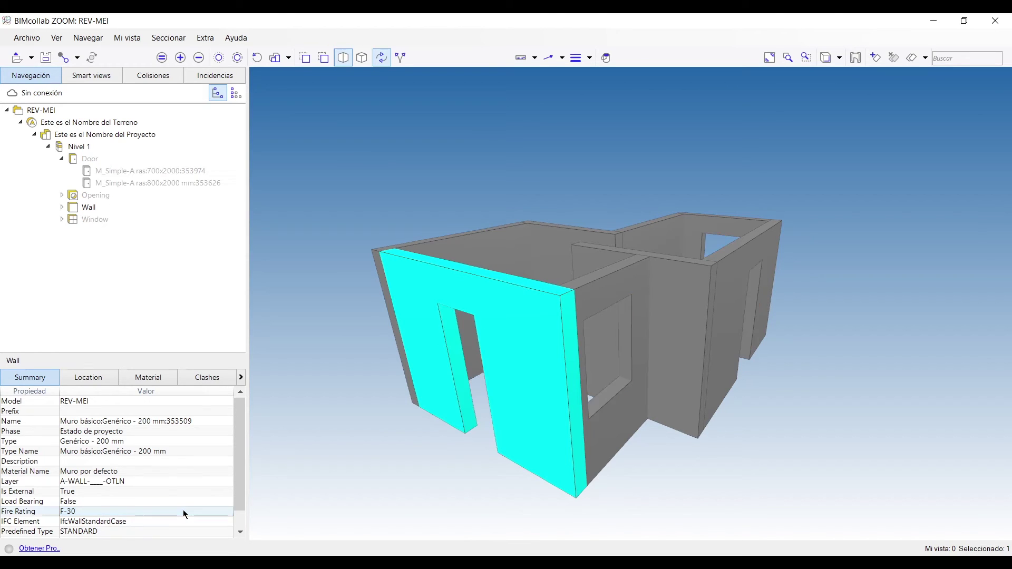
{"action": "left_click_drag", "start_coordinate": [594, 182], "coordinate": [594, 212]}
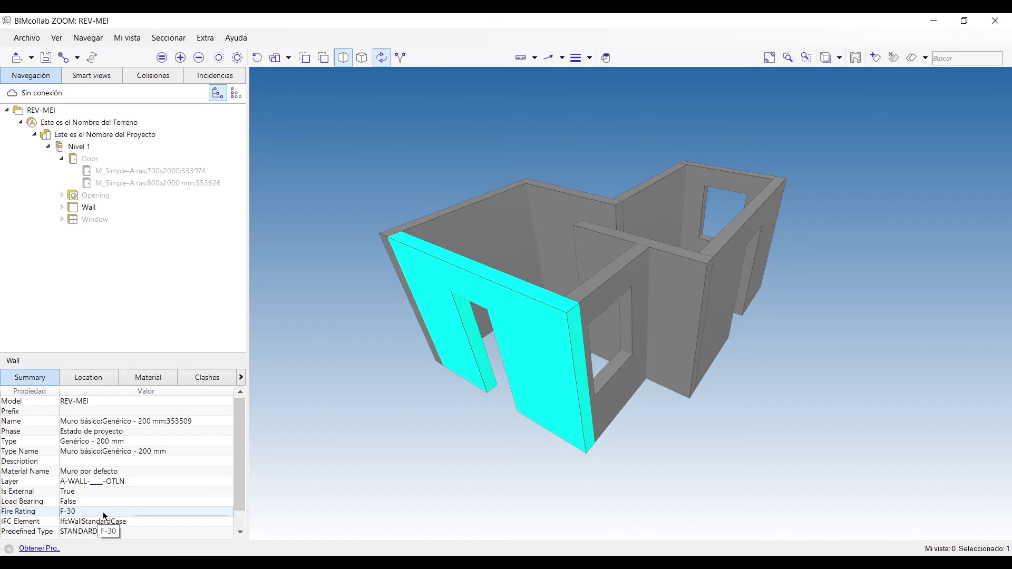
- Restore the full model view and review the Summary properties of the wall containing the 700x2000 door
{"action": "left_click", "coordinate": [258, 61]}
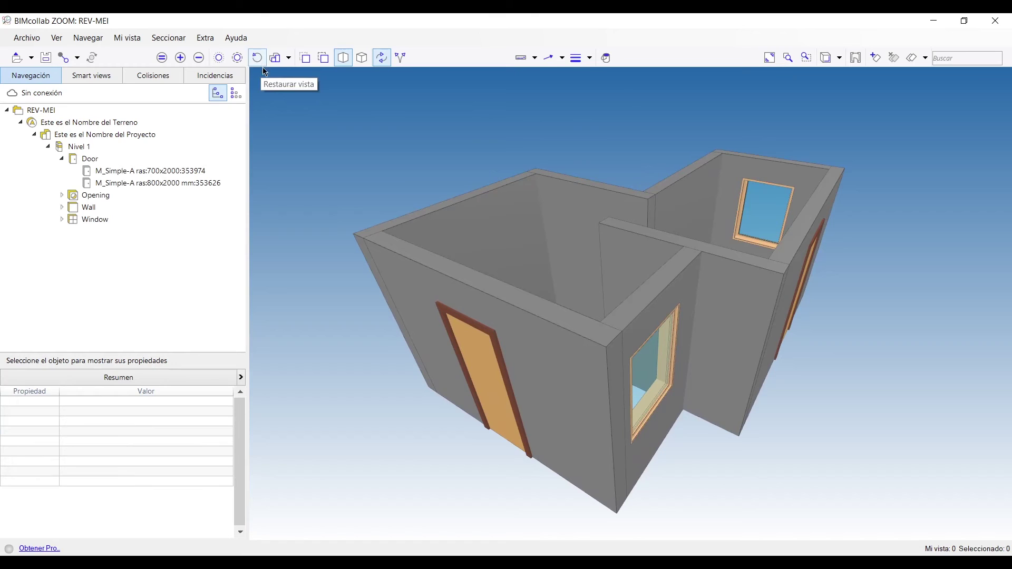
{"action": "left_click", "coordinate": [432, 264]}
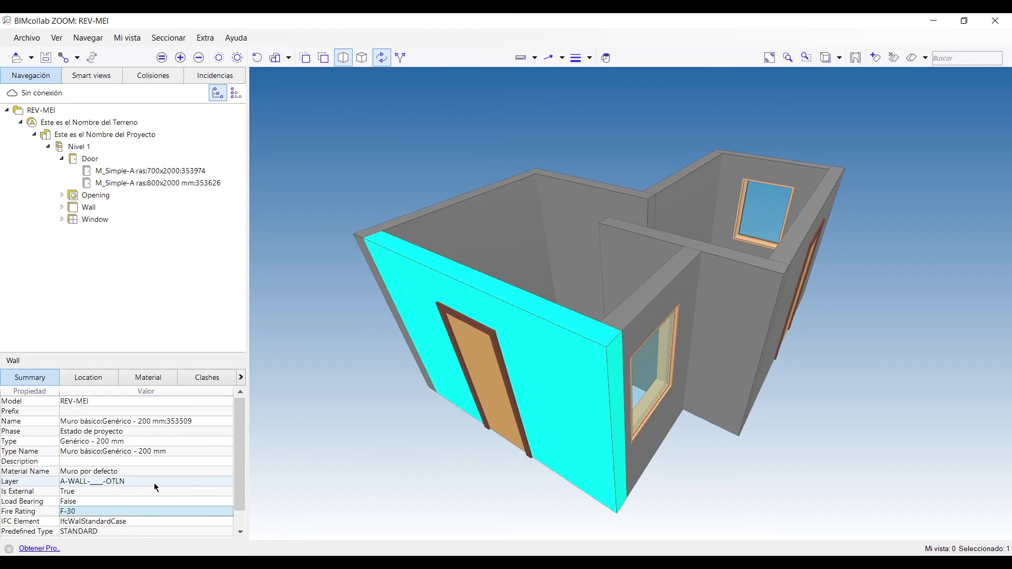
{"action": "scroll", "coordinate": [154, 483], "scroll_direction": "down", "scroll_amount": 1}
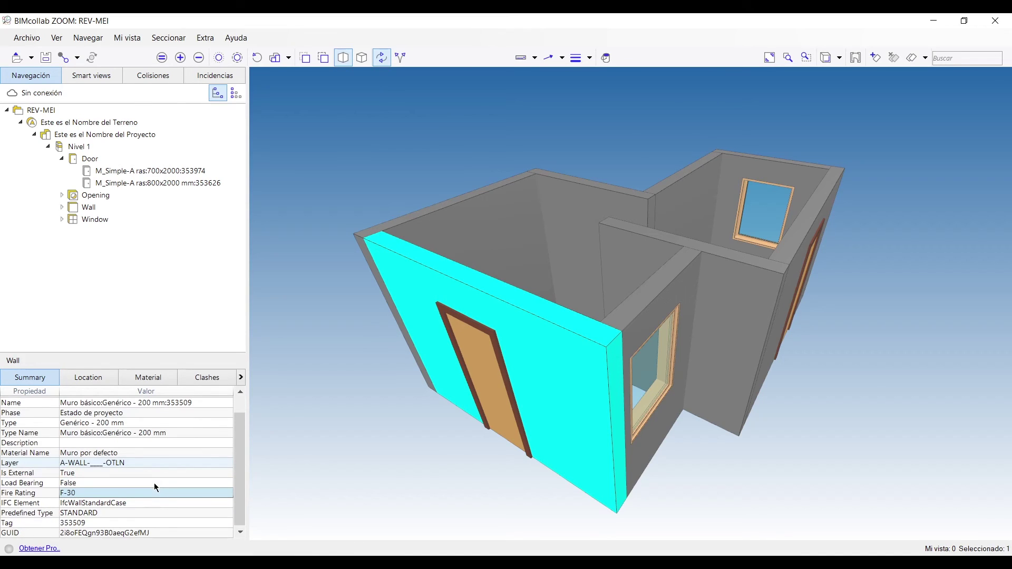
{"action": "scroll", "coordinate": [154, 483], "scroll_direction": "up", "scroll_amount": 1}
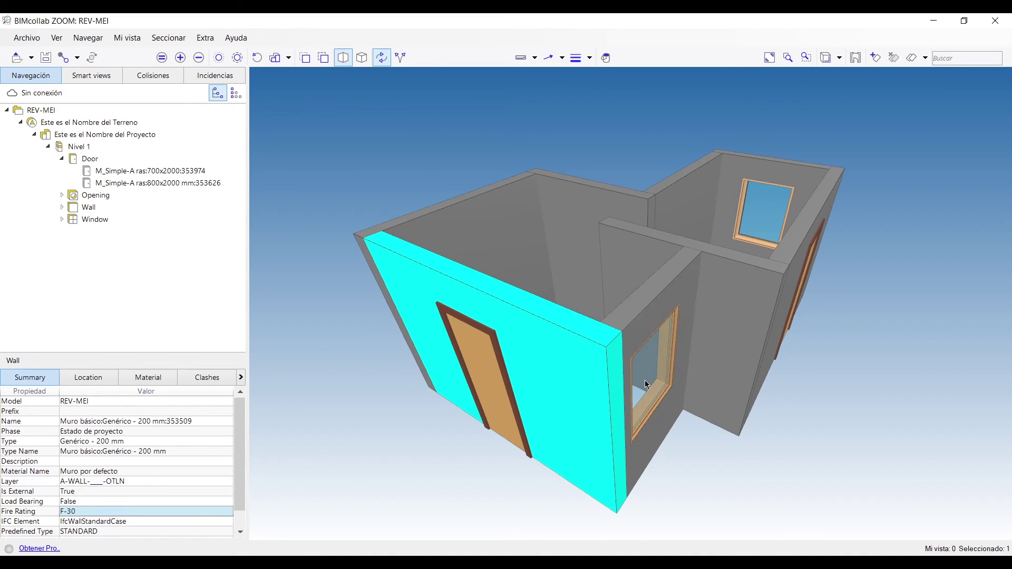
- Select the window beside the 700x2000 door's wall and show only the components whose Is External value is True
{"action": "left_click", "coordinate": [659, 394]}
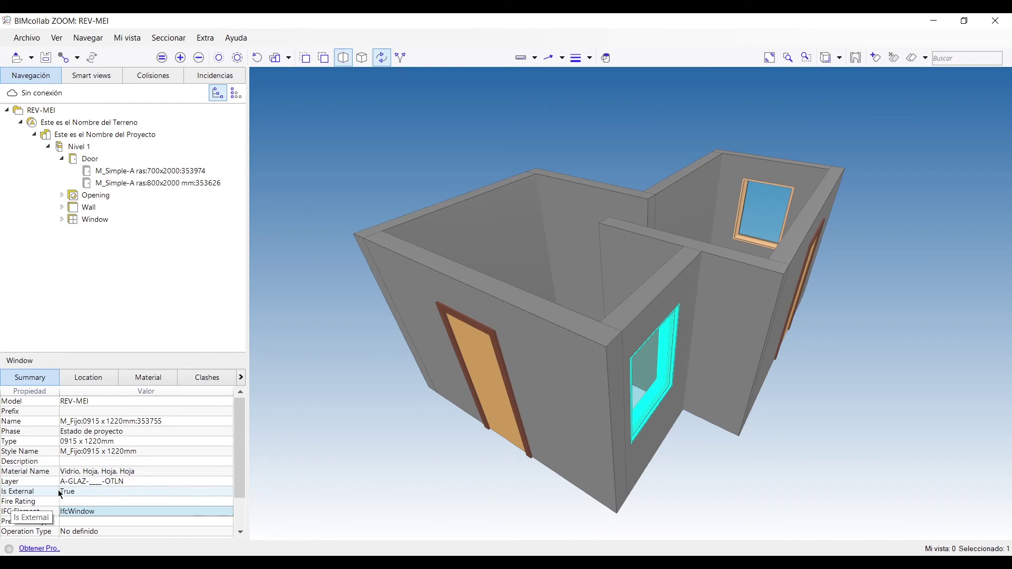
{"action": "right_click", "coordinate": [124, 492]}
{"action": "left_click", "coordinate": [170, 494]}
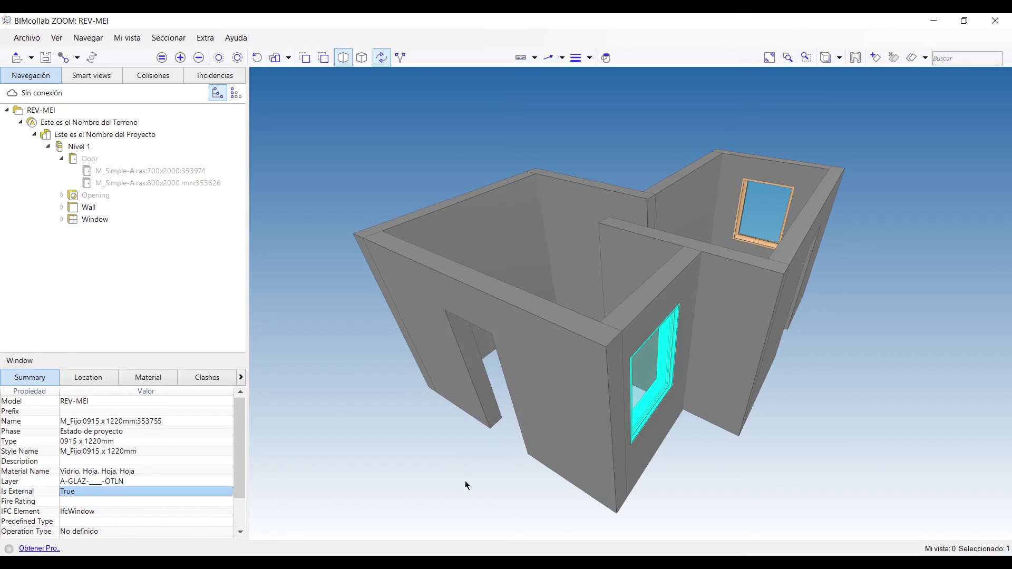
{"action": "left_click_drag", "start_coordinate": [711, 485], "coordinate": [682, 495]}
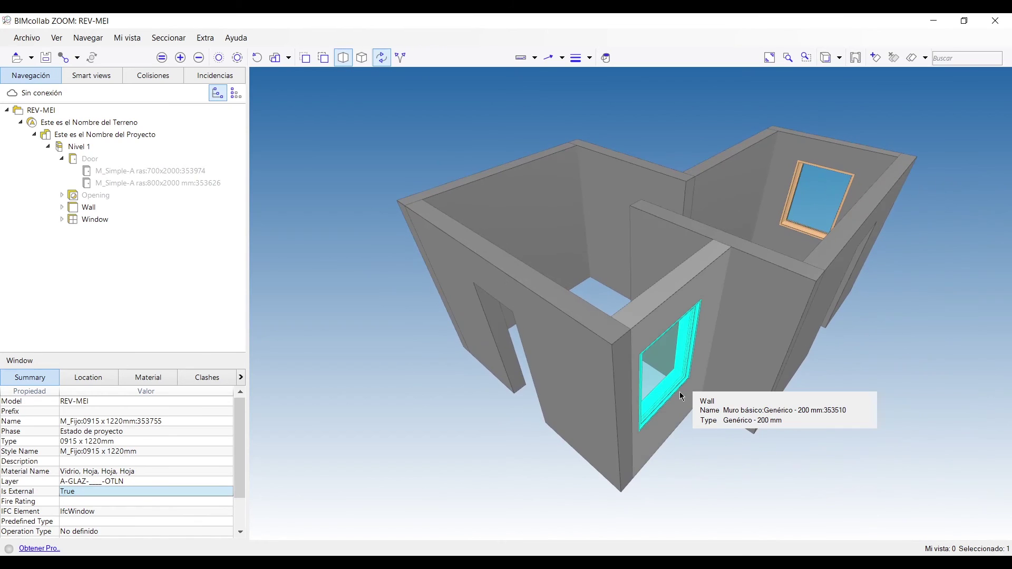
{"action": "left_click_drag", "start_coordinate": [680, 393], "coordinate": [547, 388]}
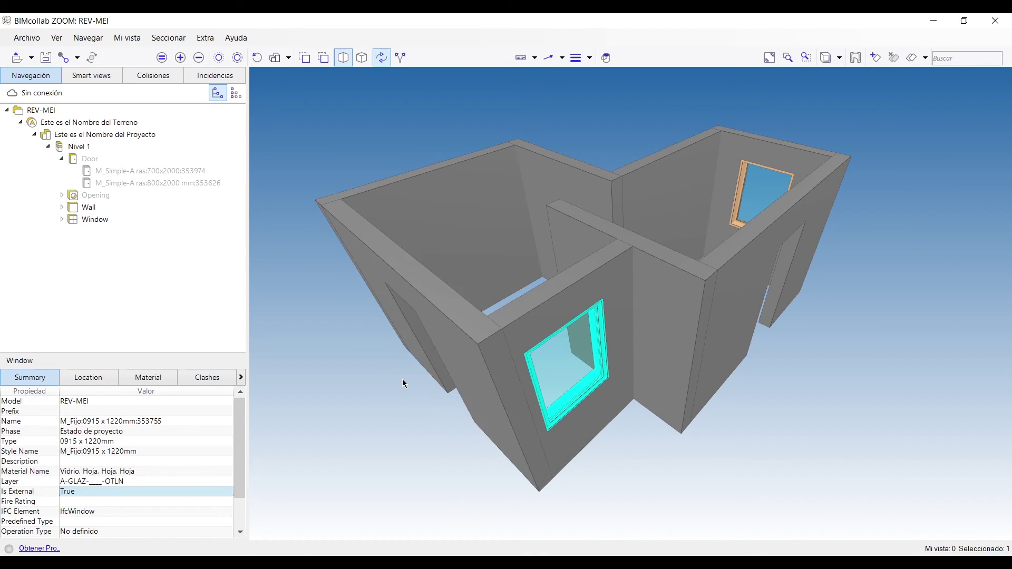
- Bring back all hidden components and check the Is External property of the 700x2000 door
{"action": "key", "text": "Escape"}
{"action": "left_click_drag", "start_coordinate": [403, 379], "coordinate": [439, 381]}
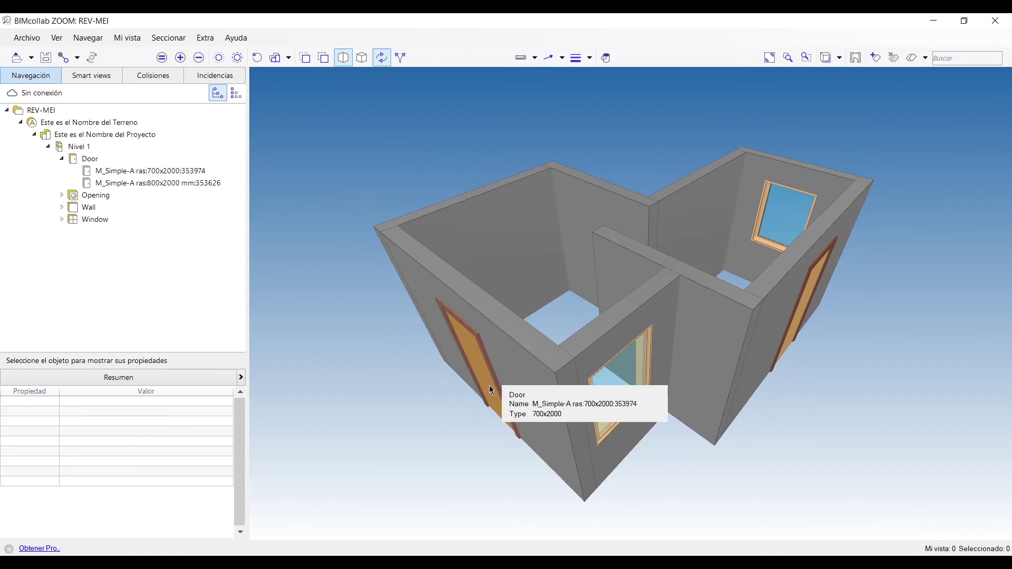
{"action": "left_click", "coordinate": [480, 403]}
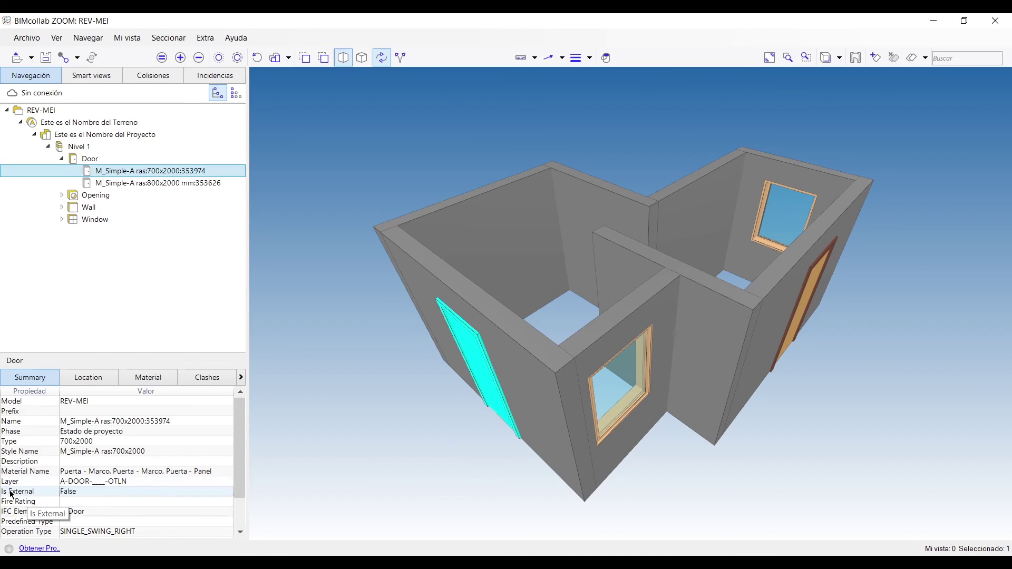
{"action": "left_click", "coordinate": [83, 489]}
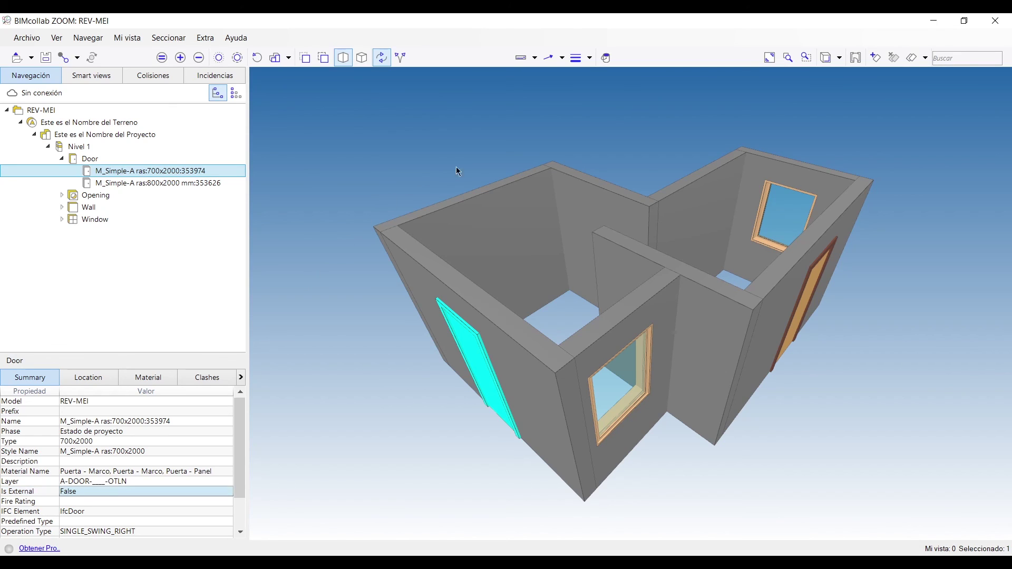
- Select the wall adjoining the 700x2000 door's wall, view its available component commands, and clear the selection
{"action": "left_click", "coordinate": [478, 199]}
{"action": "right_click", "coordinate": [479, 201]}
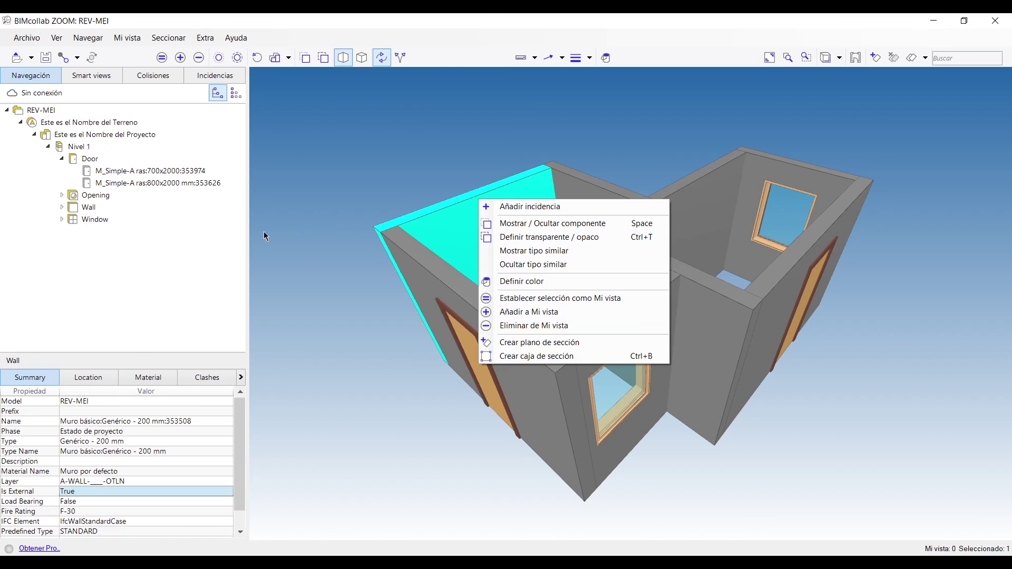
{"action": "left_click", "coordinate": [345, 151]}
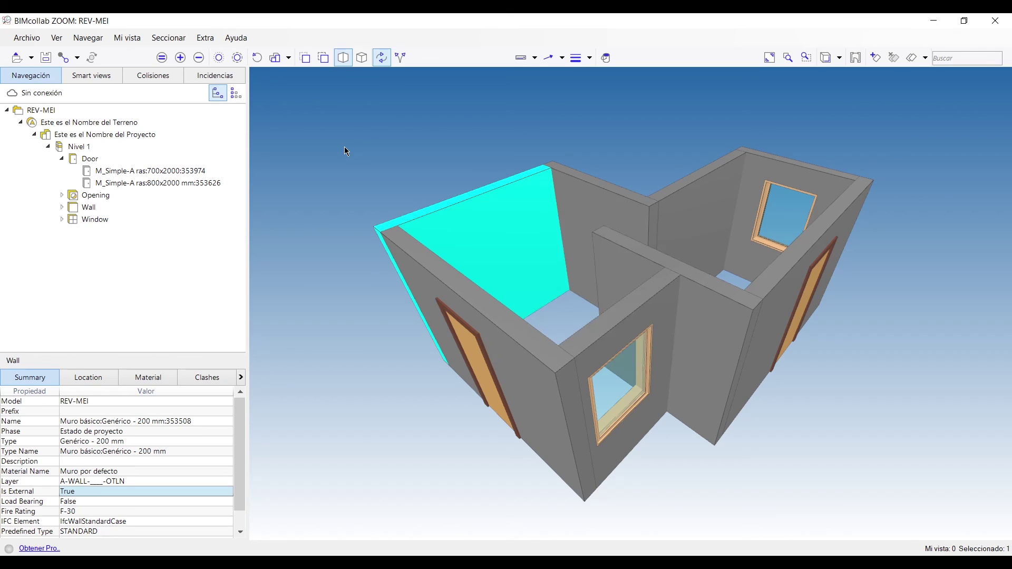
{"action": "left_click", "coordinate": [345, 151]}
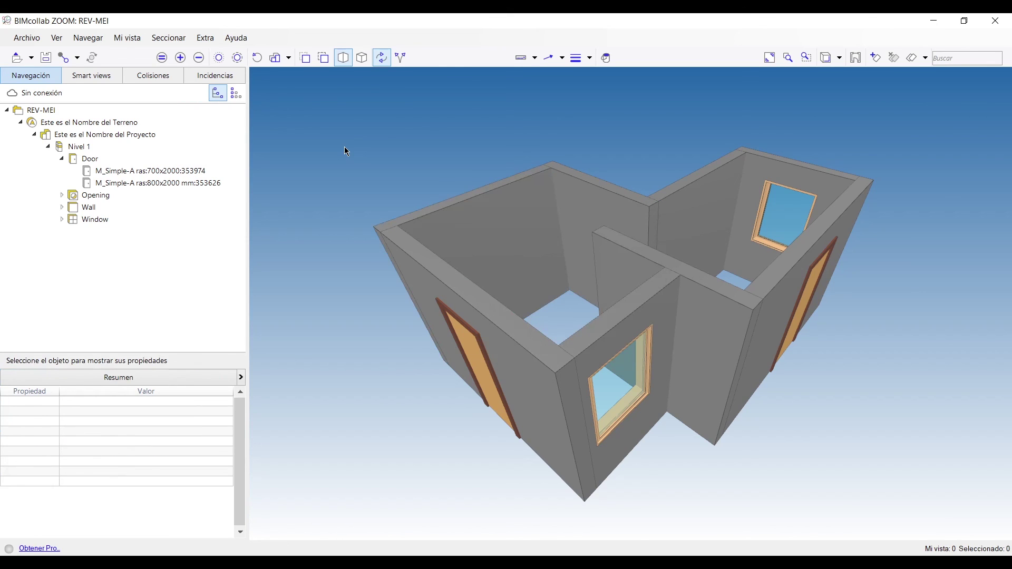